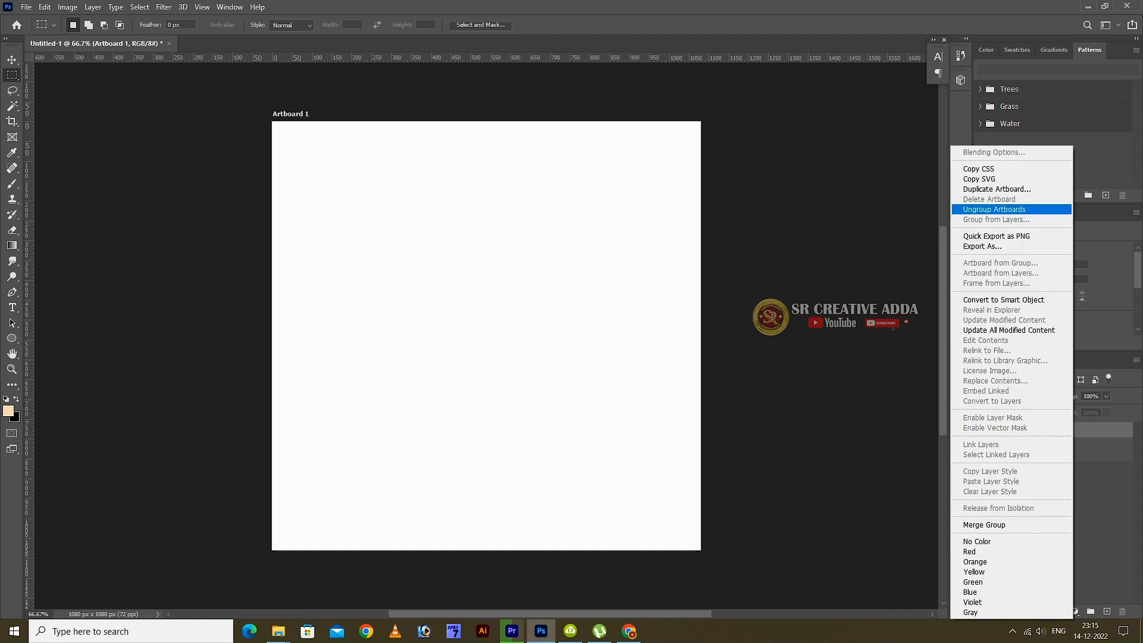
- Ungroup the artboard and add a Solid Color fill layer in white, ffffff
left_click(1000, 209)
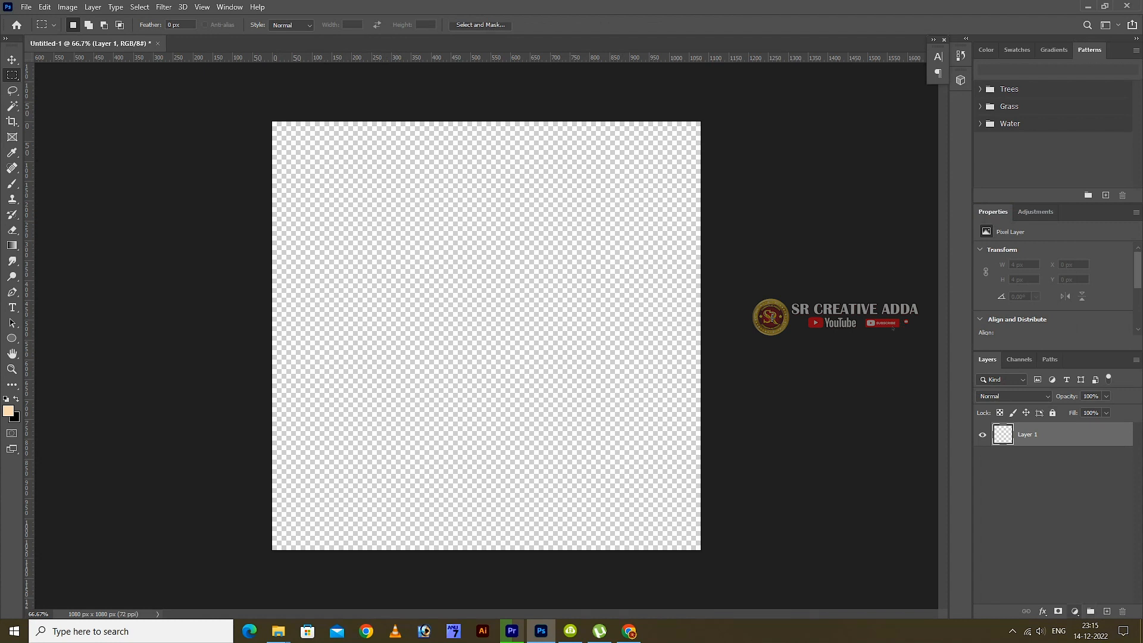
left_click(1074, 611)
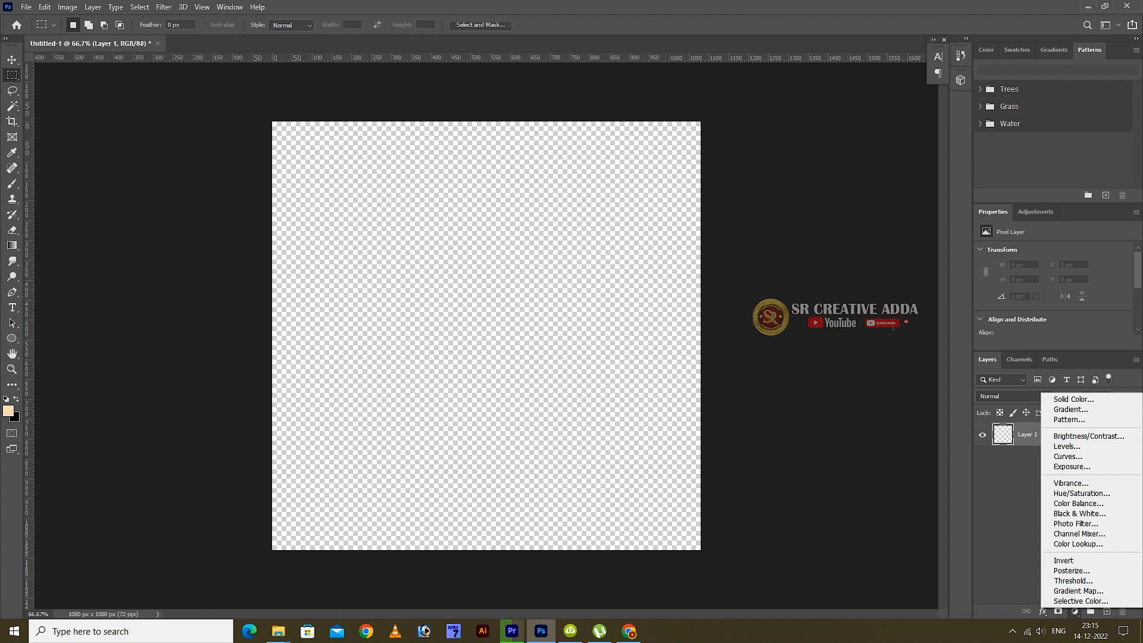
left_click(1070, 409)
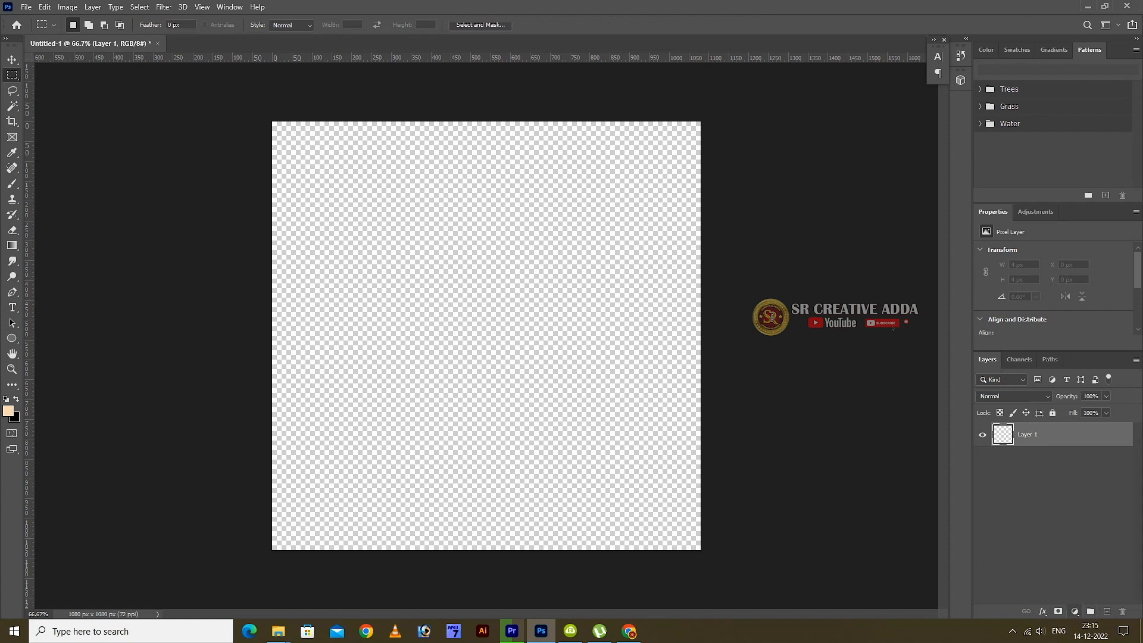
left_click(1074, 612)
left_click(1079, 398)
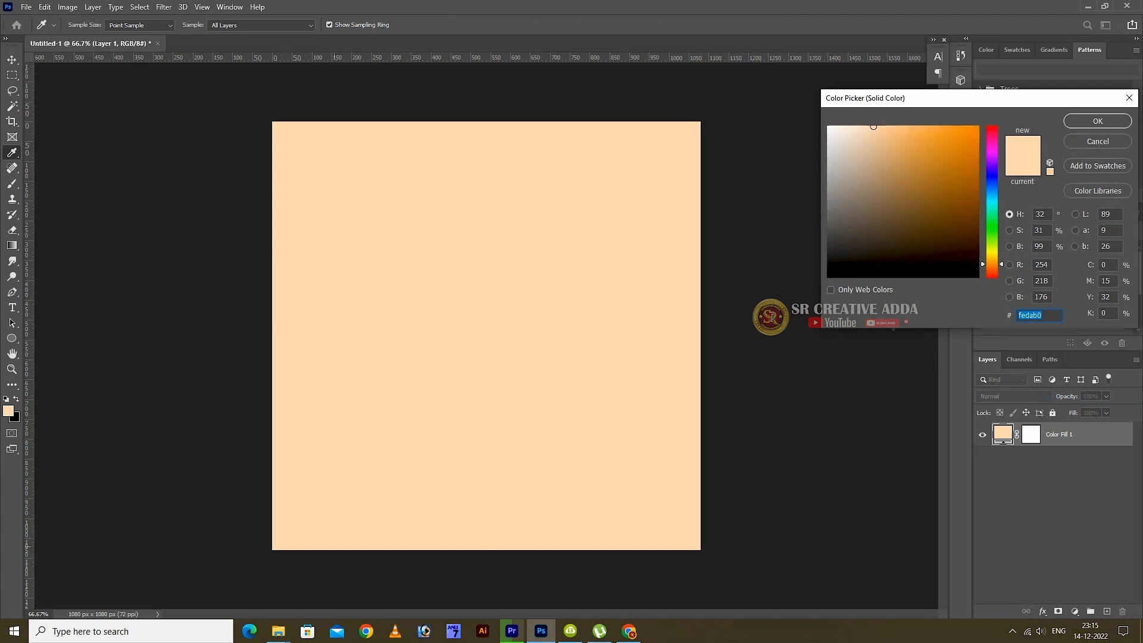
type("ffffff")
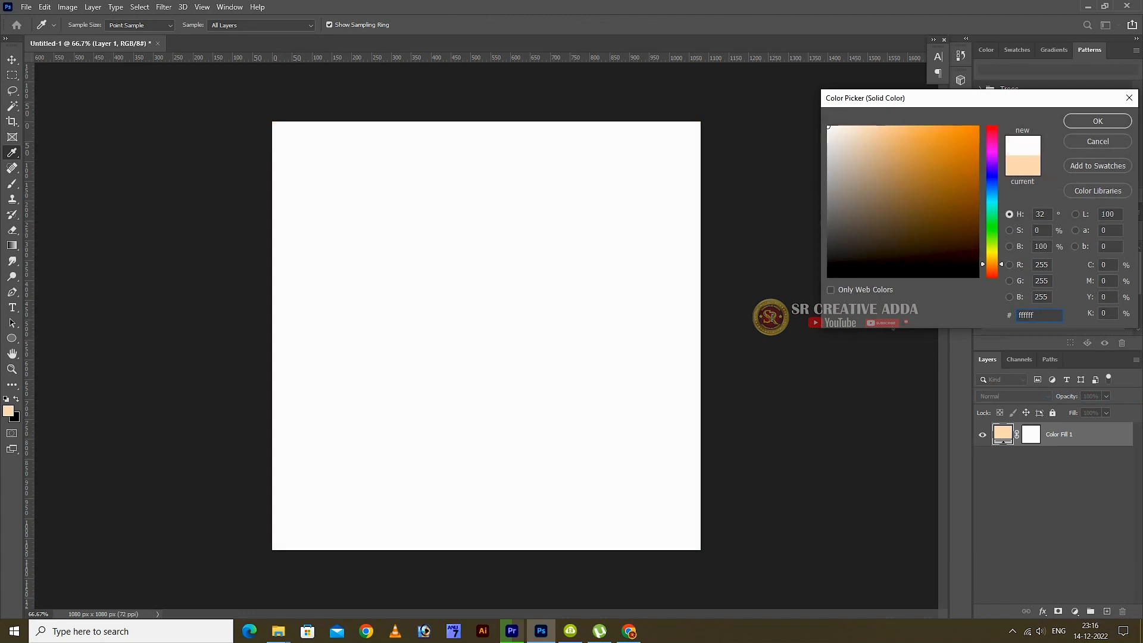
key("Return")
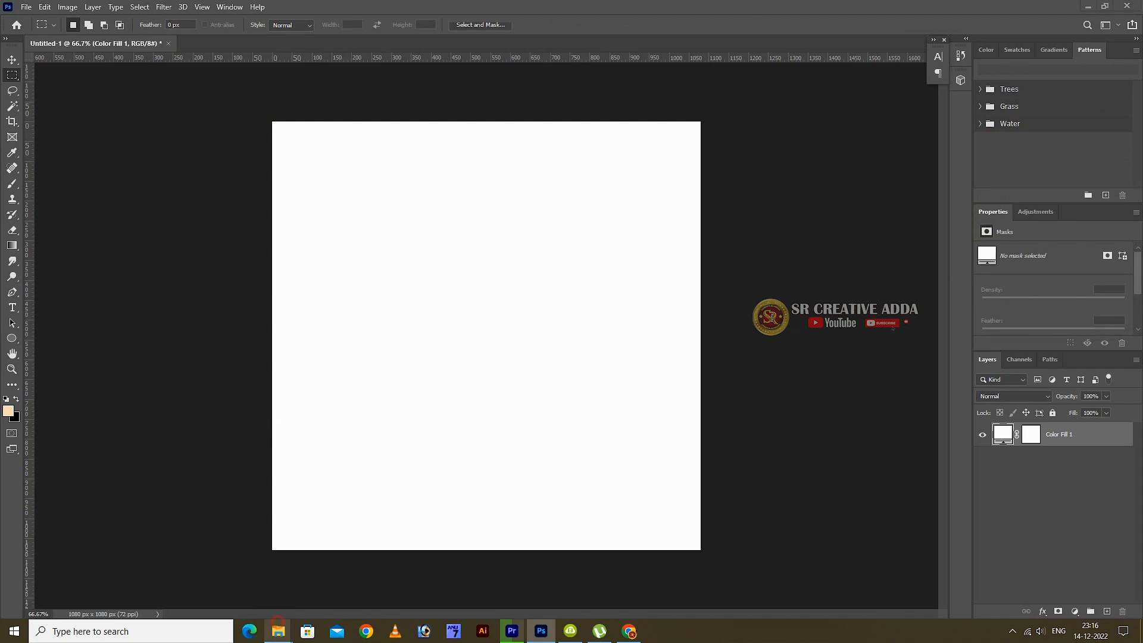
- Place elegant-watercolor-floral-frame-background from the WEDDING TEMPLATES folder and scale it to about 33.31% to cover the canvas
mouse_move(278, 630)
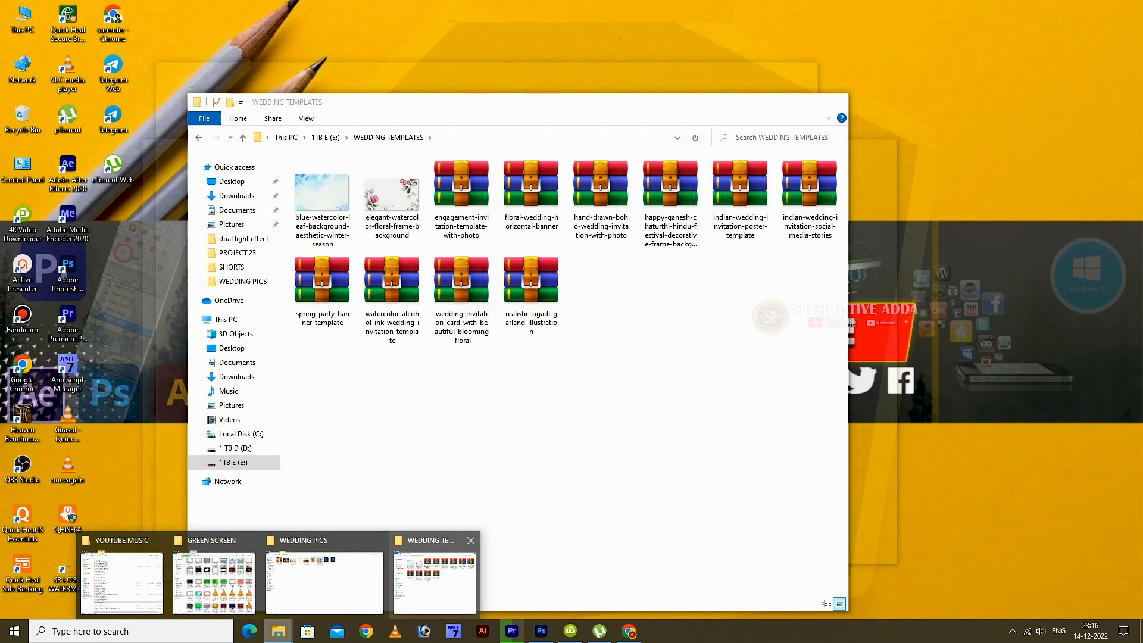
left_click(435, 580)
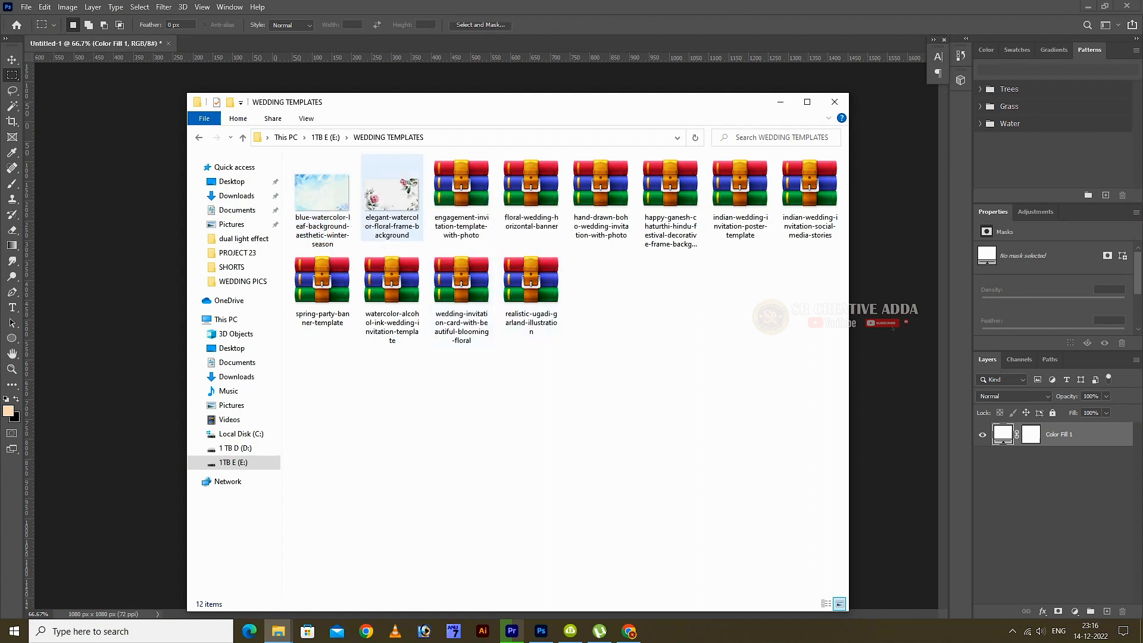
left_click_drag(390, 193, 486, 336)
left_click_drag(509, 214, 510, 126)
left_click_drag(486, 375, 486, 597)
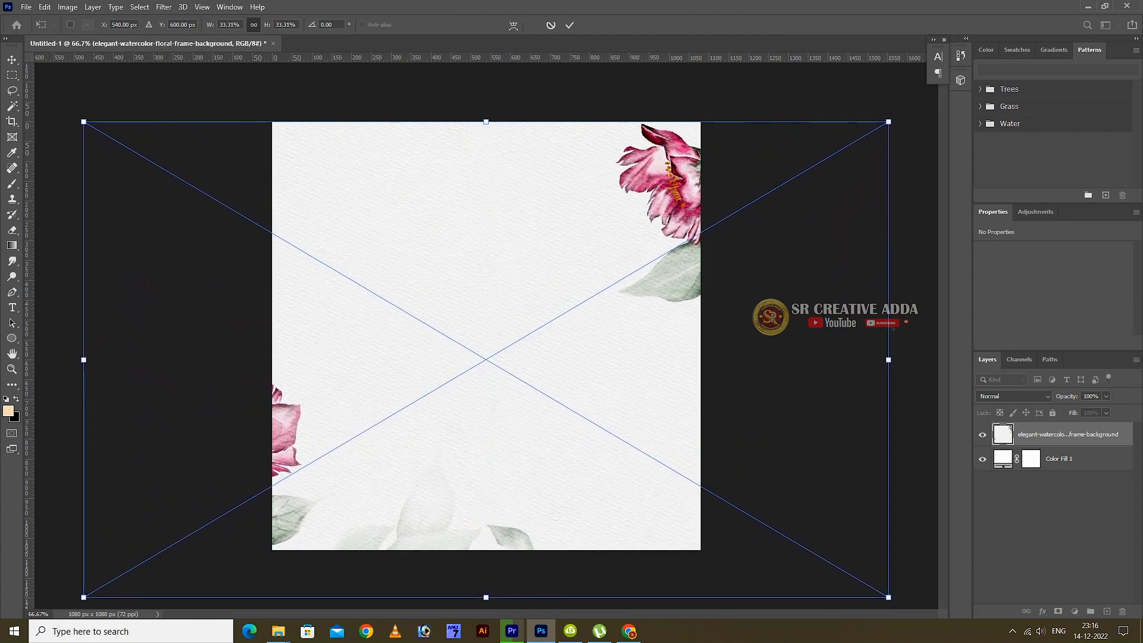
key("Return")
key("m")
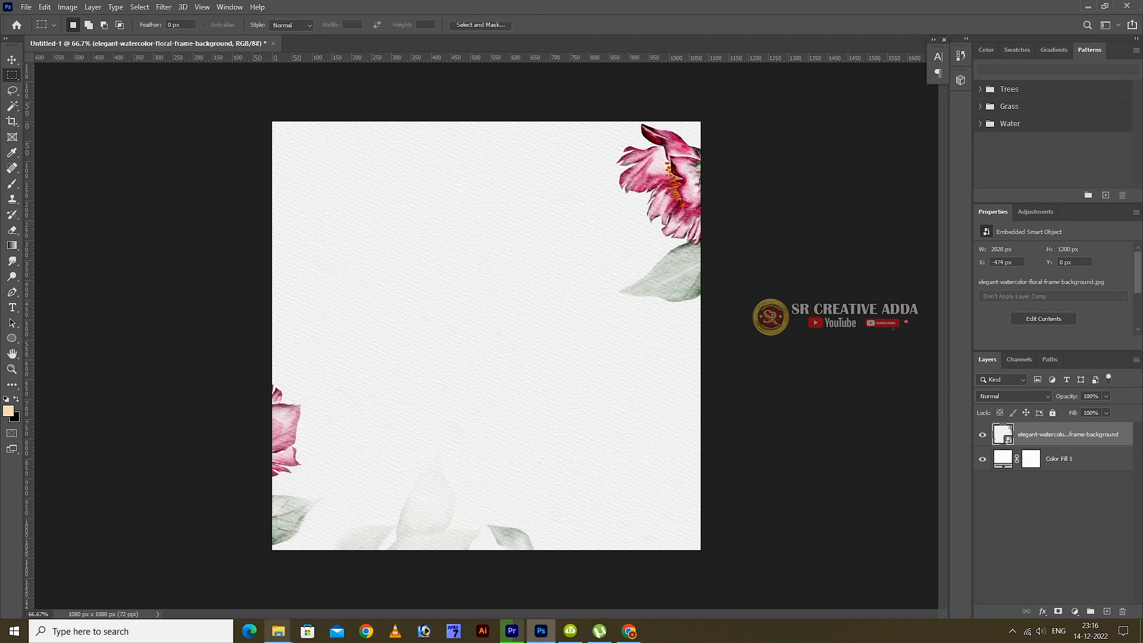
- Place the wedding photo 09-PRD_0113-Edit from the WEDDING PICS folder on the canvas at its fitted size
left_click(278, 631)
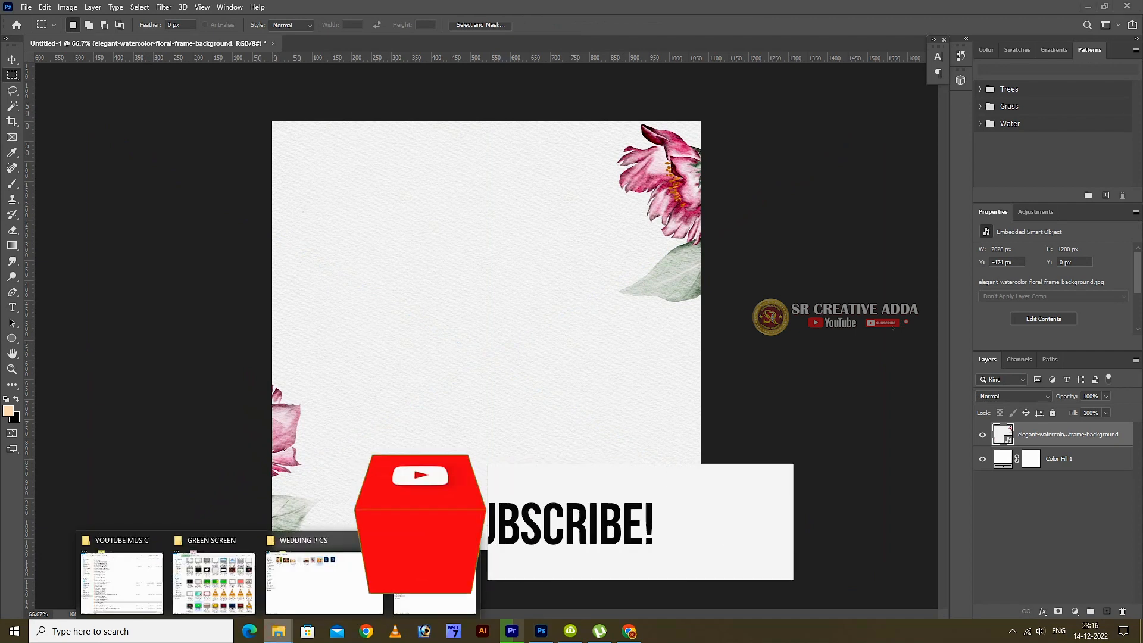
left_click(333, 577)
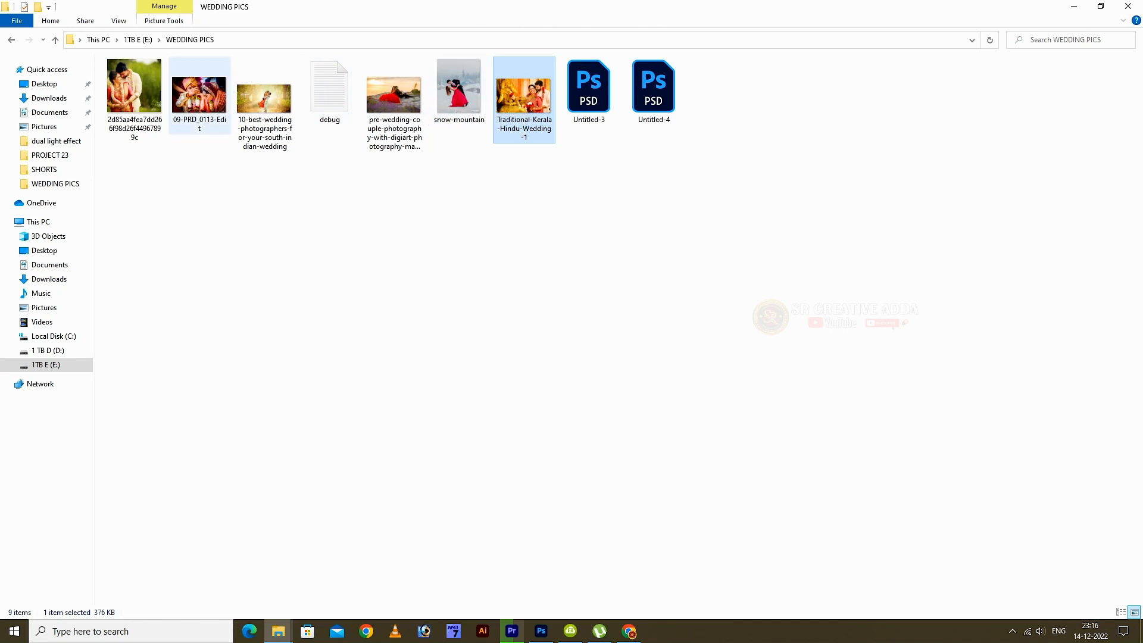
left_click(198, 94)
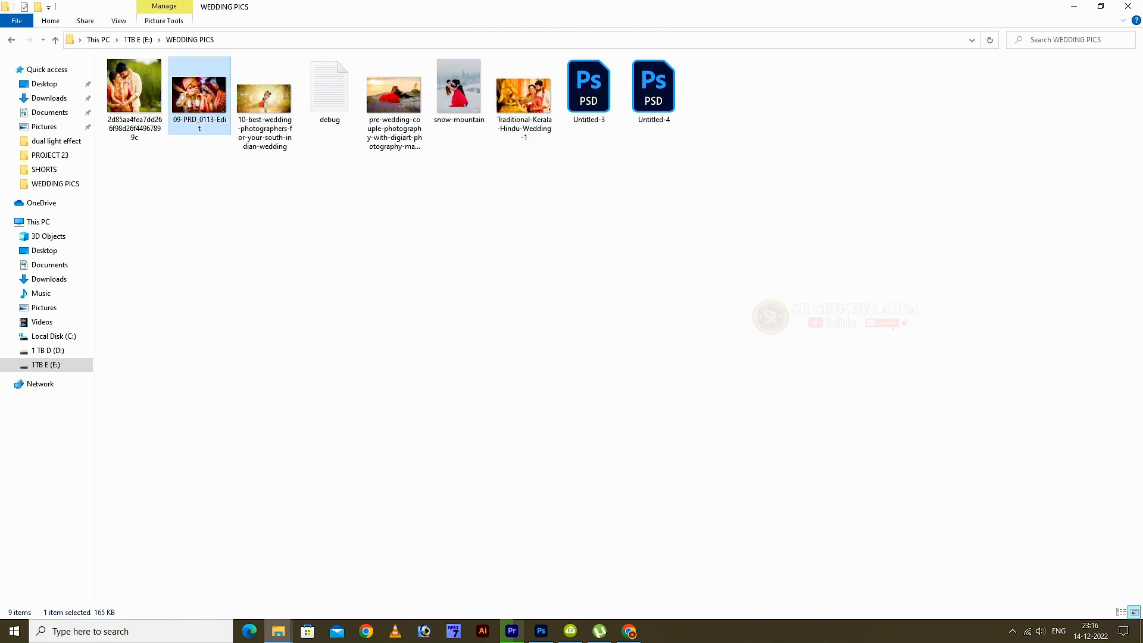
left_click_drag(199, 94, 499, 211)
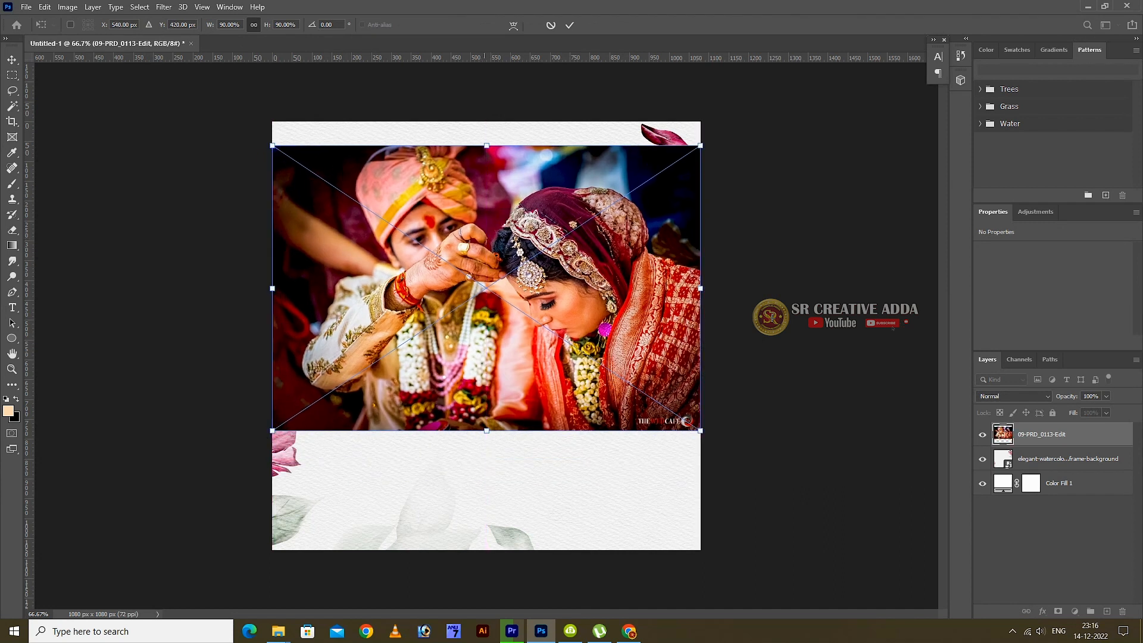
key("Return")
- Add a Hide All layer mask to the wedding photo and reveal the groom with a soft white brush, size 600
left_click(92, 6)
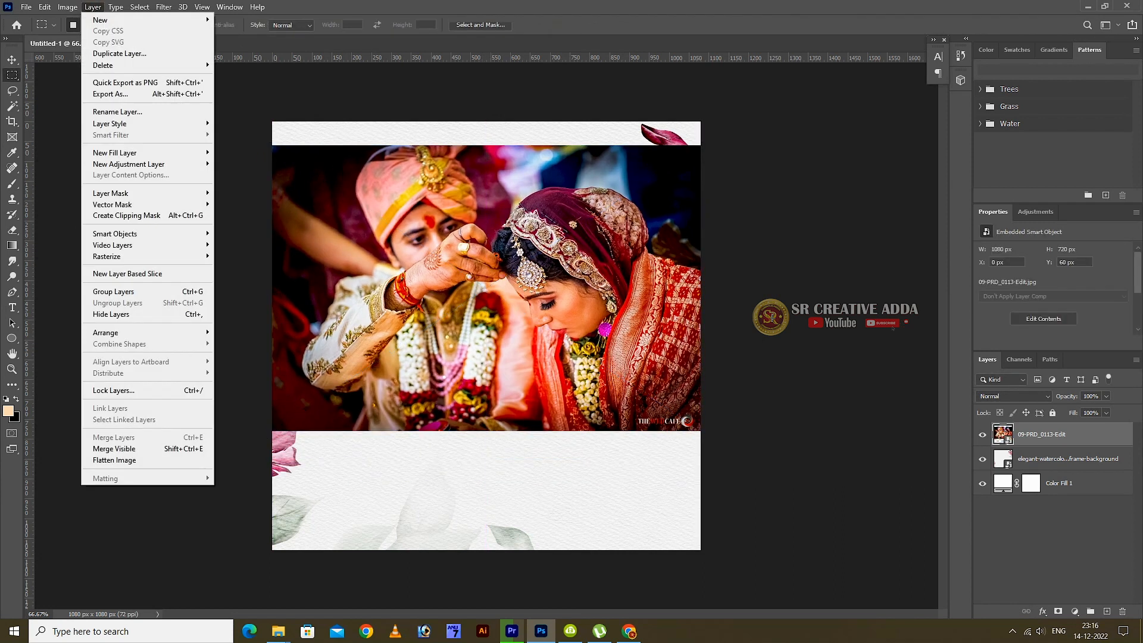
mouse_move(178, 193)
left_click(241, 204)
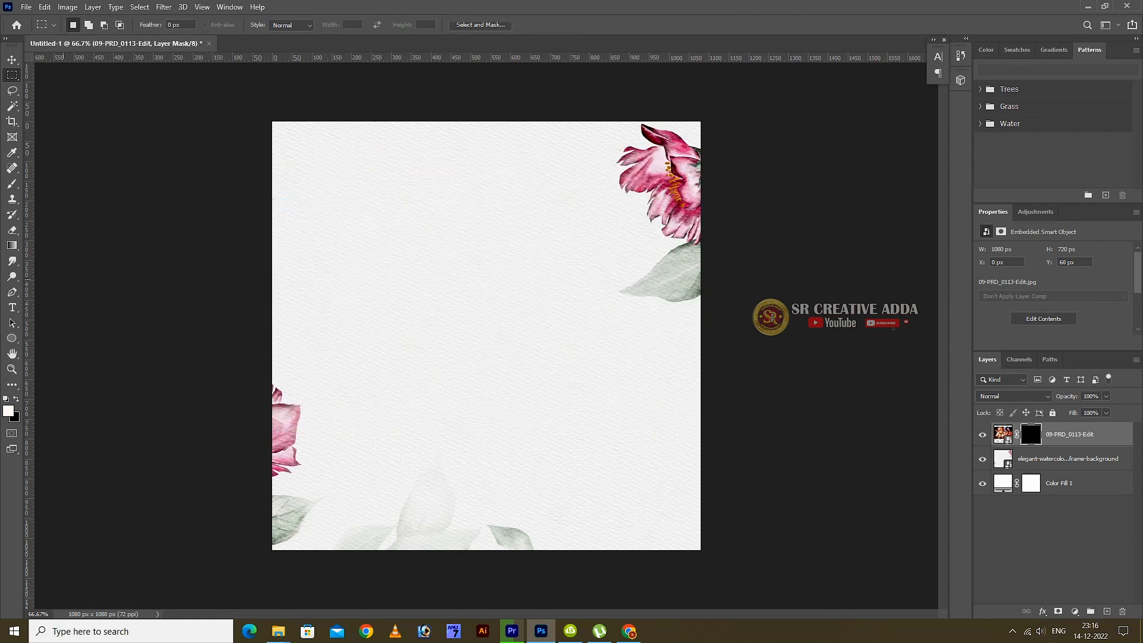
key("b")
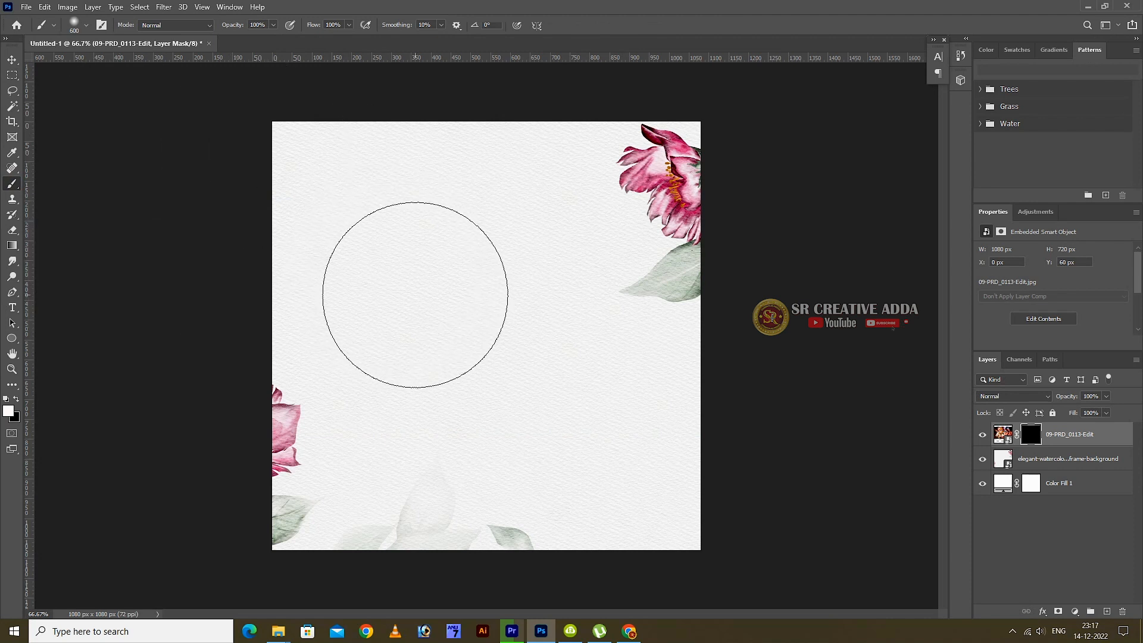
left_click(421, 294)
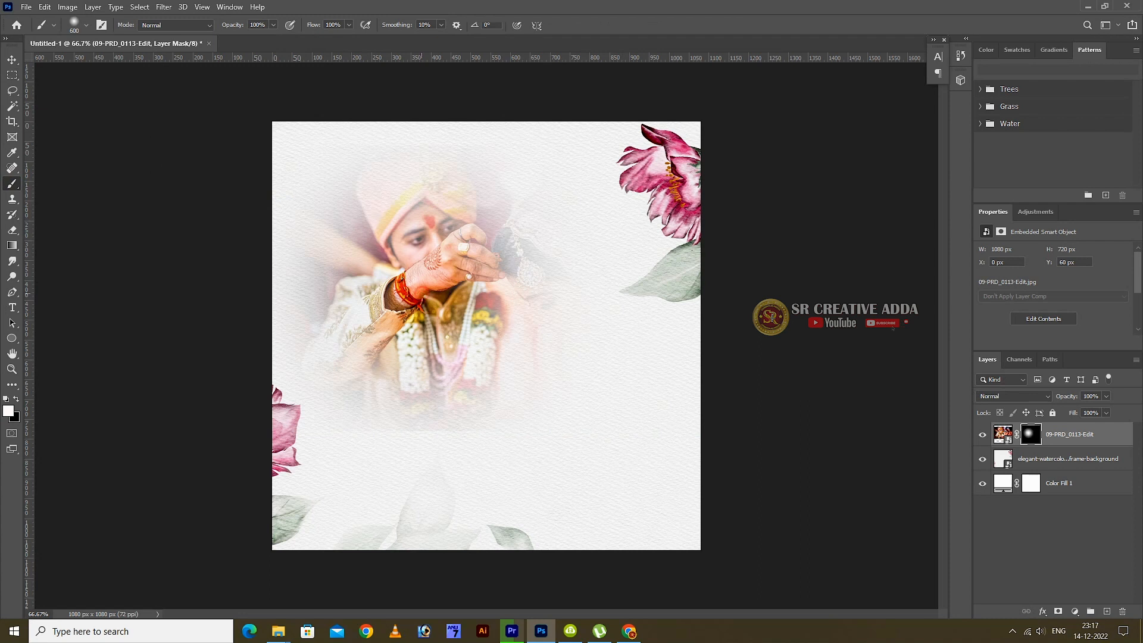
left_click(457, 279)
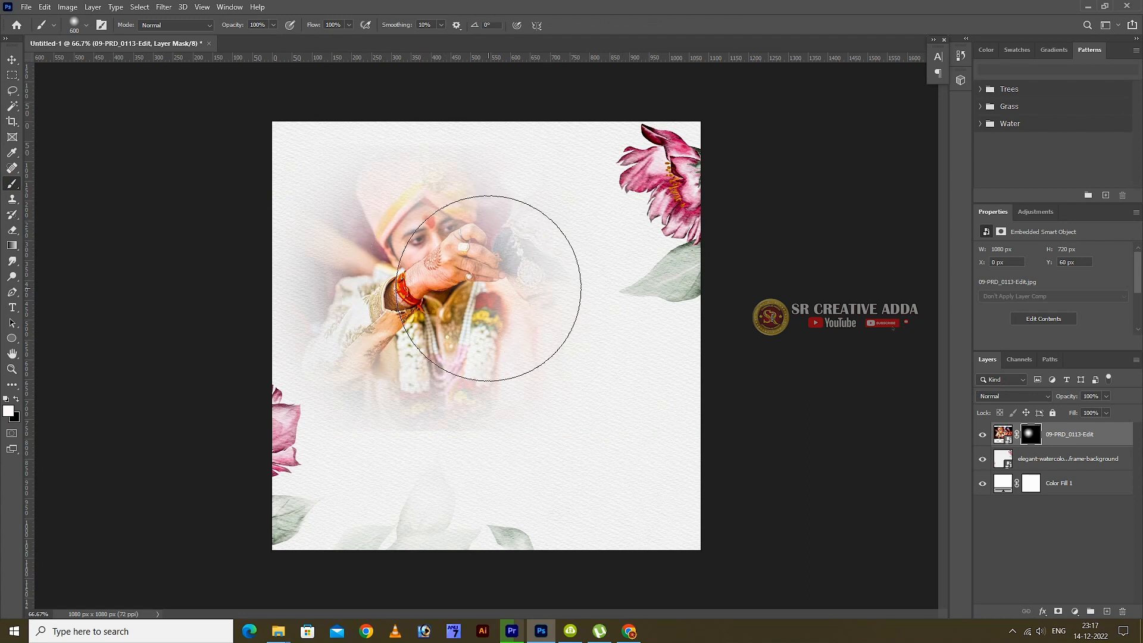
left_click(509, 298)
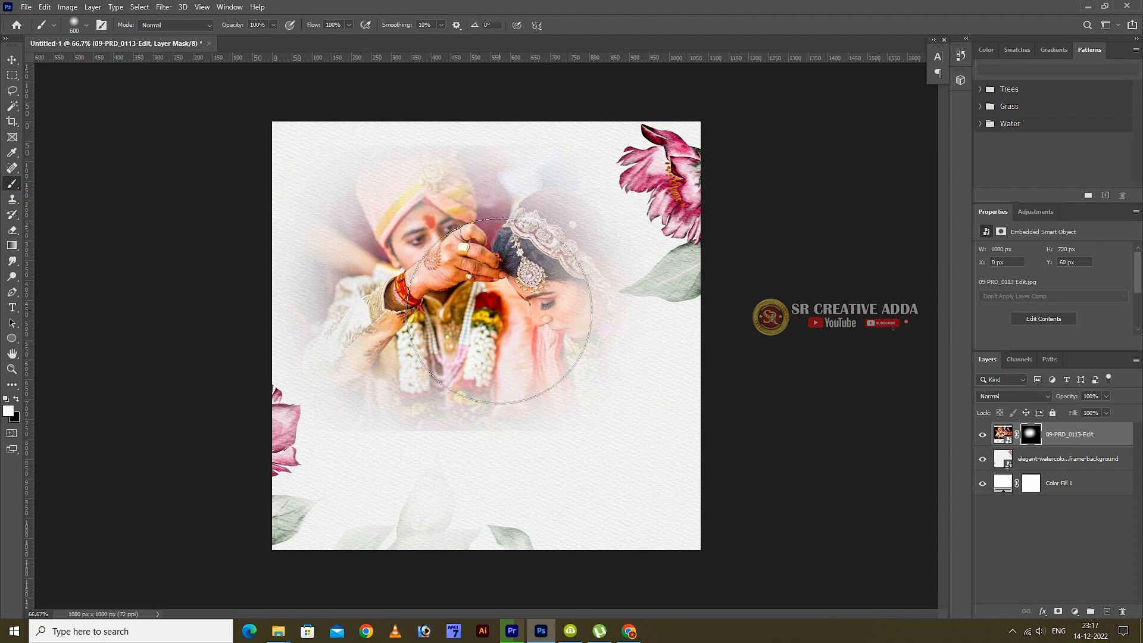
left_click(502, 314)
mouse_move(501, 314)
left_mouse_down()
mouse_move(499, 330)
mouse_move(473, 332)
left_mouse_up()
left_click(466, 328)
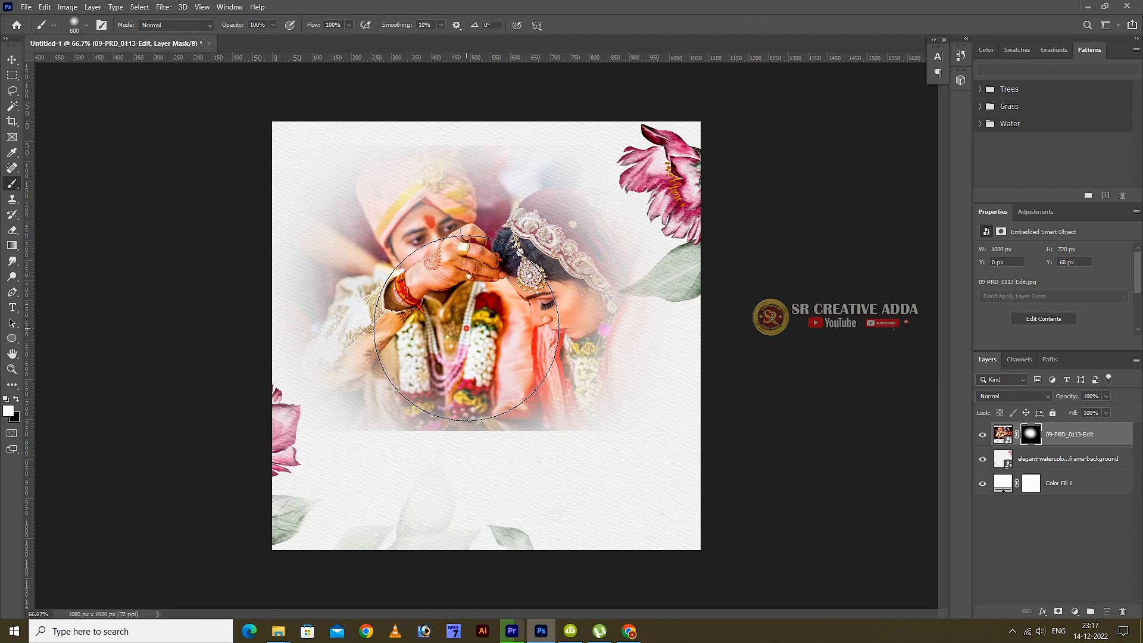
key("ctrl+z")
key("ctrl+z")
key("ctrl+z")
key("ctrl+z")
- Paint the photo's mask with the soft white brush over the bride, the garlands and the groom to reveal the couple
left_click(489, 288)
left_click(502, 315)
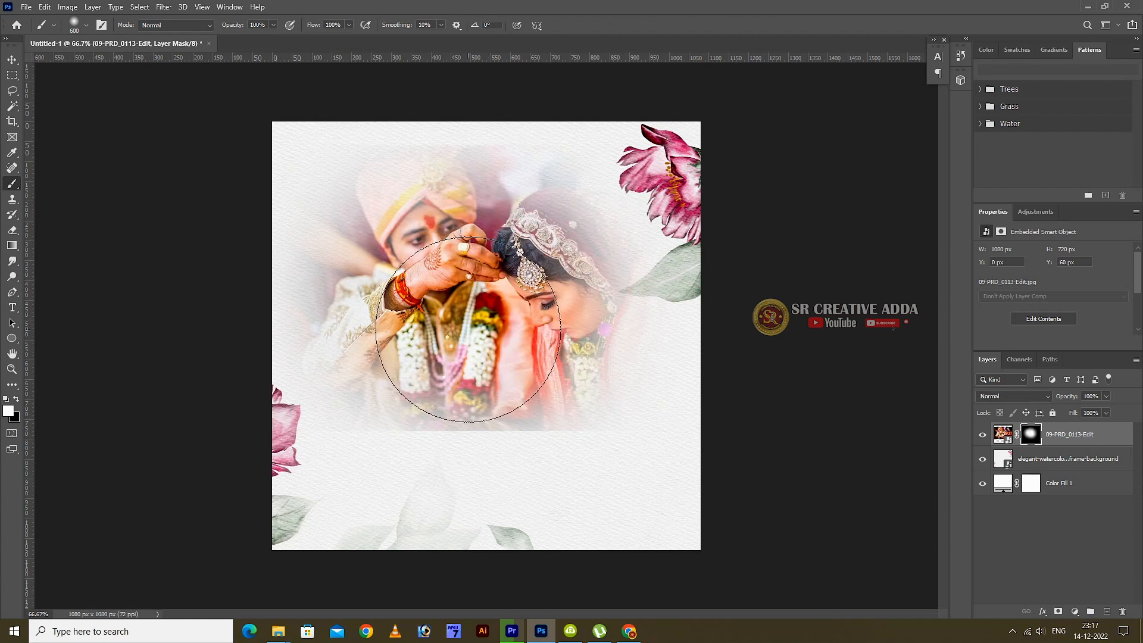
left_click(470, 333)
left_click(414, 283)
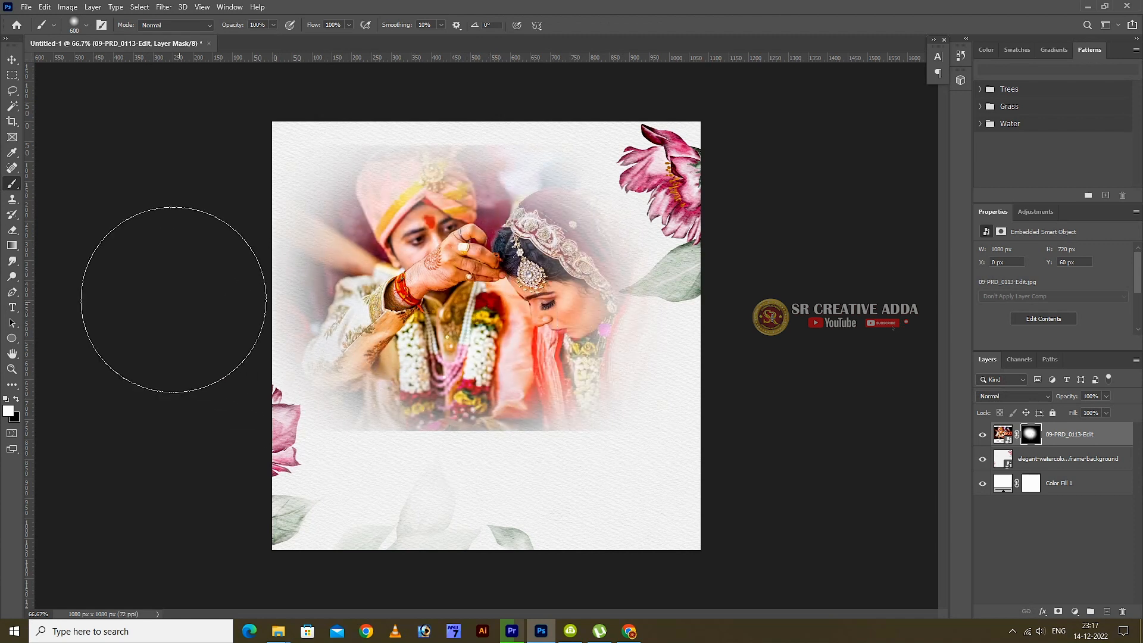
- Soften the hard lower edge of the wedding photo on its mask with a soft eraser, size 250
left_click(12, 229)
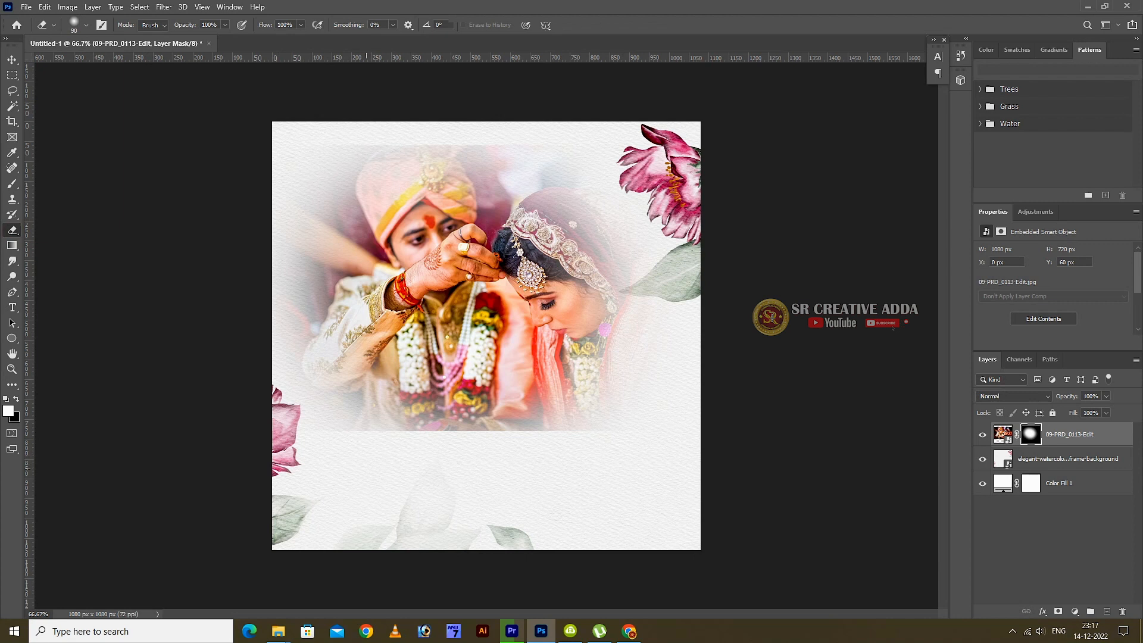
left_click_drag(326, 443, 493, 456)
left_click_drag(647, 443, 481, 468)
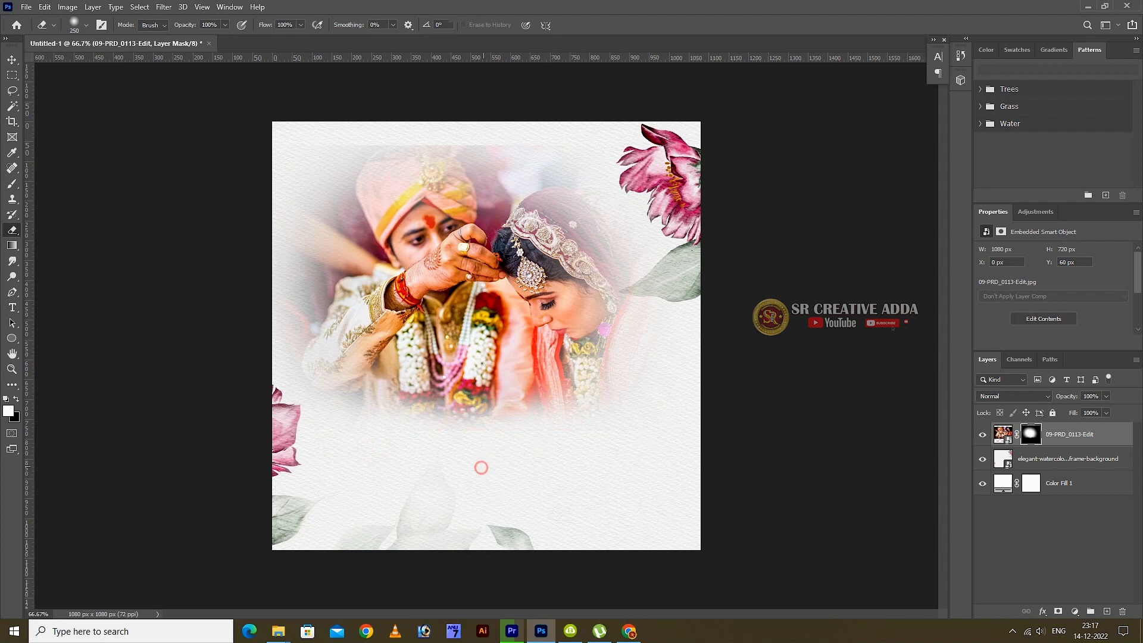
- Erase along the upper edge of the wedding photo's mask to fade it into the floral background
left_click(318, 159)
left_click(366, 139)
left_click(418, 128)
left_click(470, 128)
left_click(528, 127)
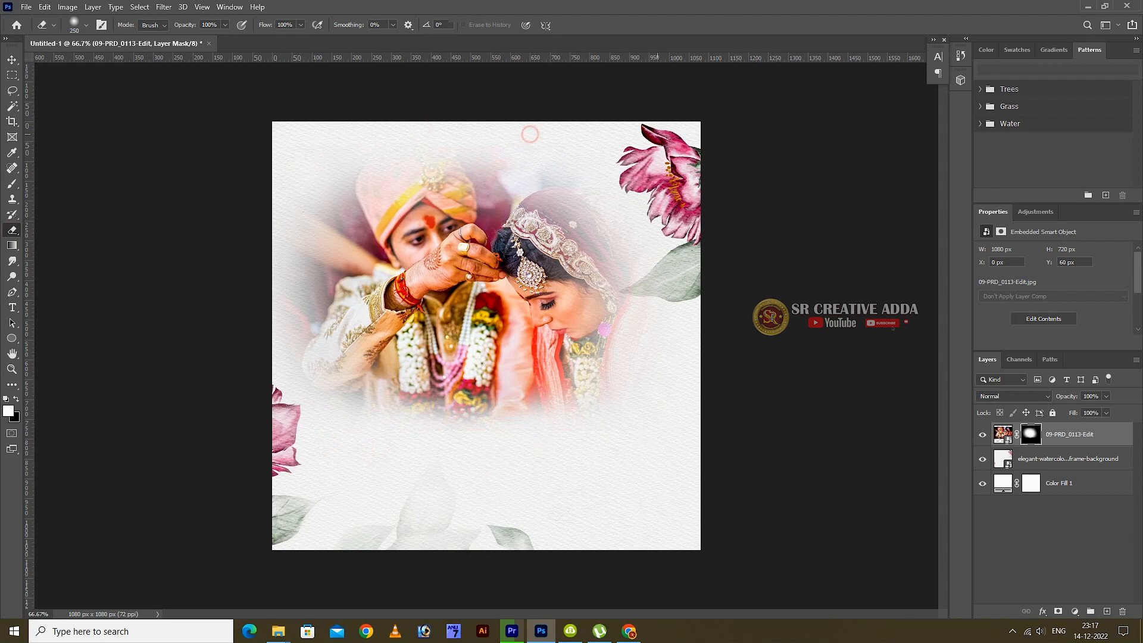
left_click(640, 163)
left_click(686, 199)
left_click(581, 150)
left_click(510, 141)
left_click(468, 132)
left_click(400, 128)
left_click(298, 170)
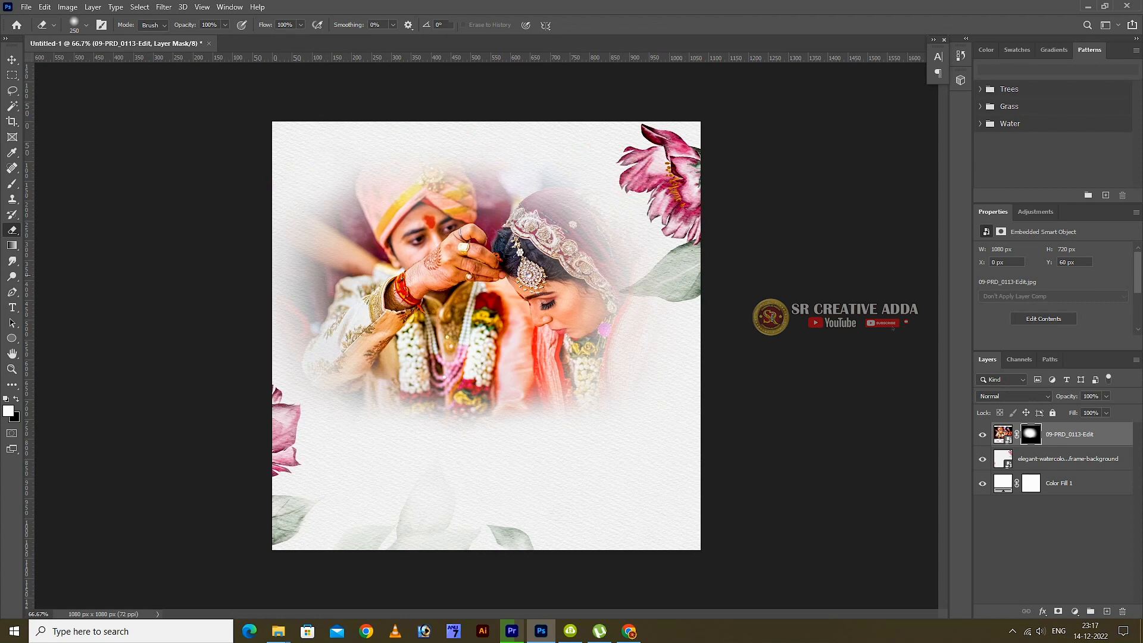
left_click(447, 147)
left_click(421, 143)
left_click(358, 162)
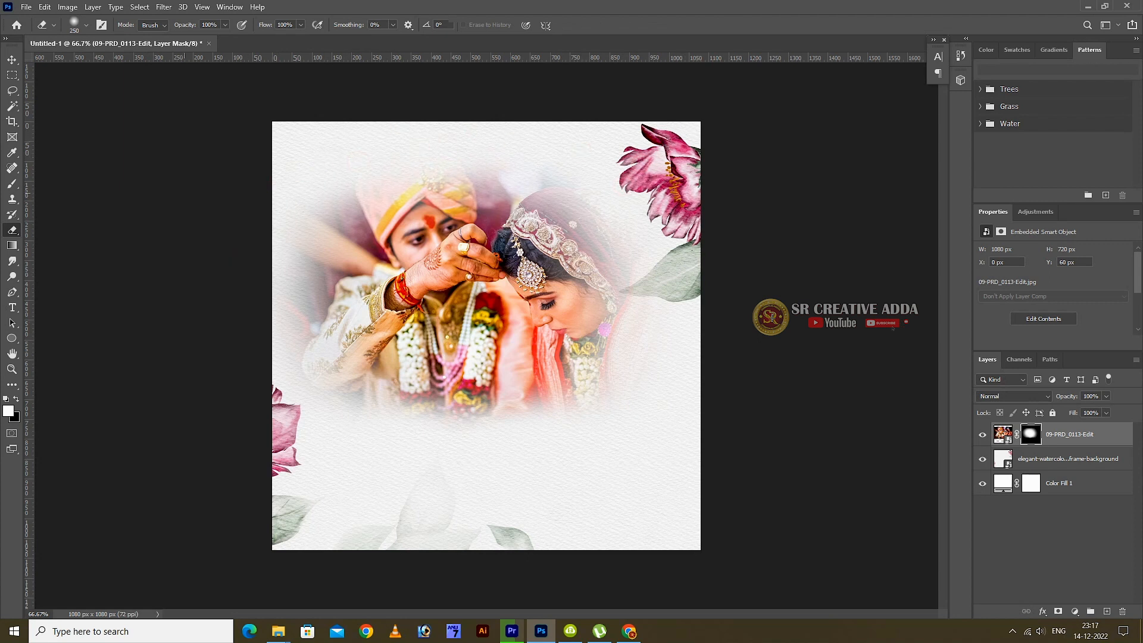
- Lower the wedding photo layer's opacity to 53% and move the photo up to Y 0 px
key("v")
left_click(1105, 396)
left_click_drag(1109, 411, 1080, 410)
left_click_drag(527, 262, 532, 237)
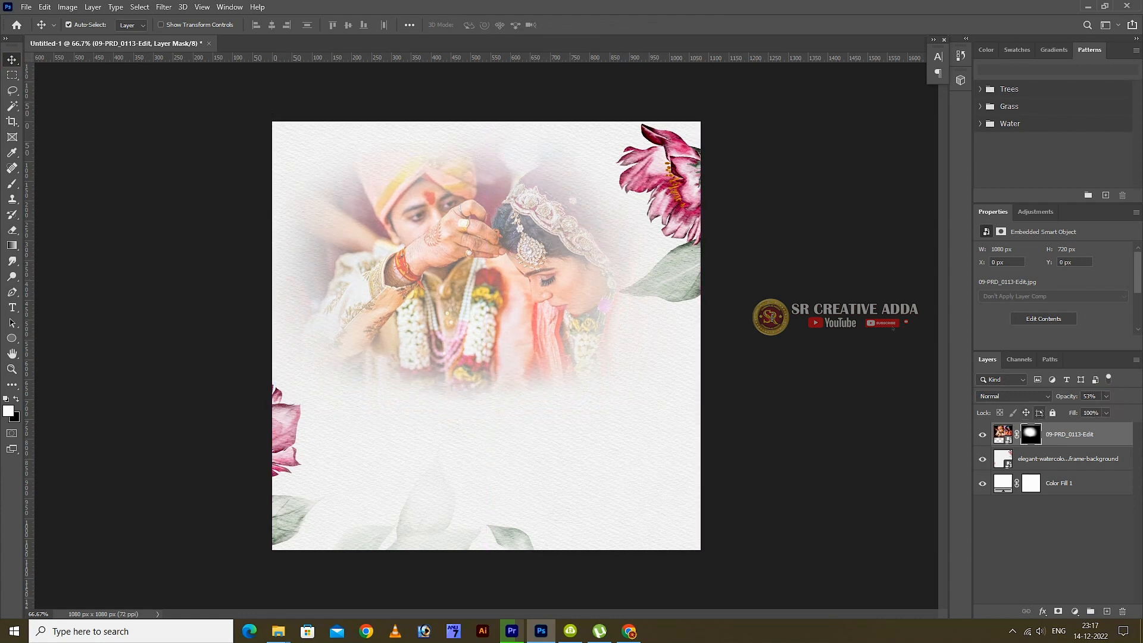
- Add a new layer above the wedding photo and create a Gradient fill layer there
left_click(1107, 612)
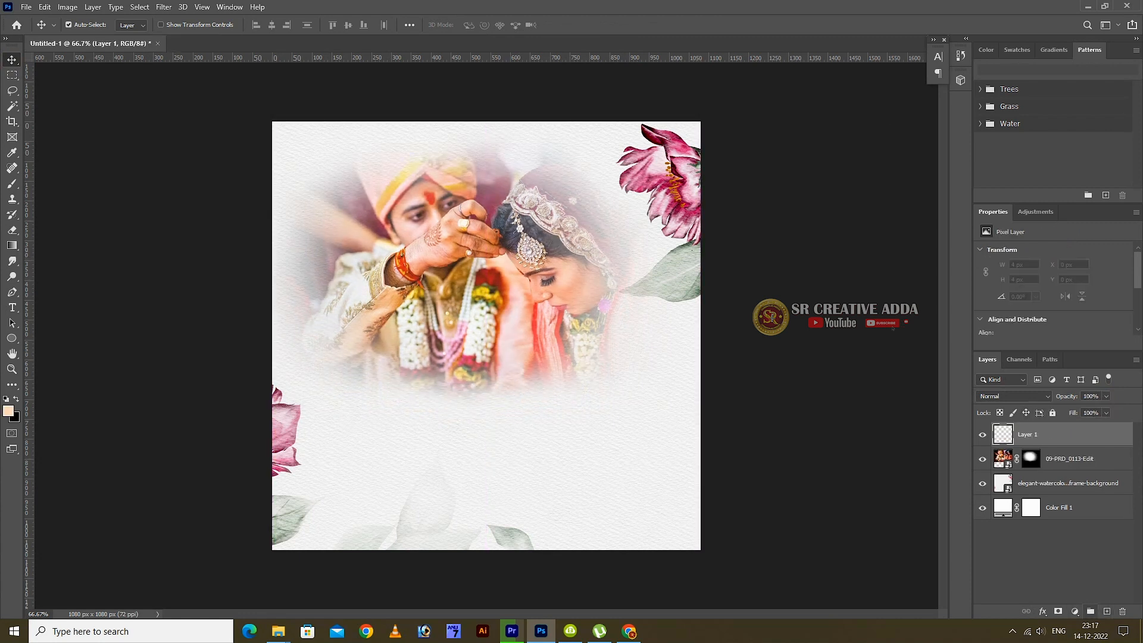
left_click(1074, 611)
left_click(1070, 408)
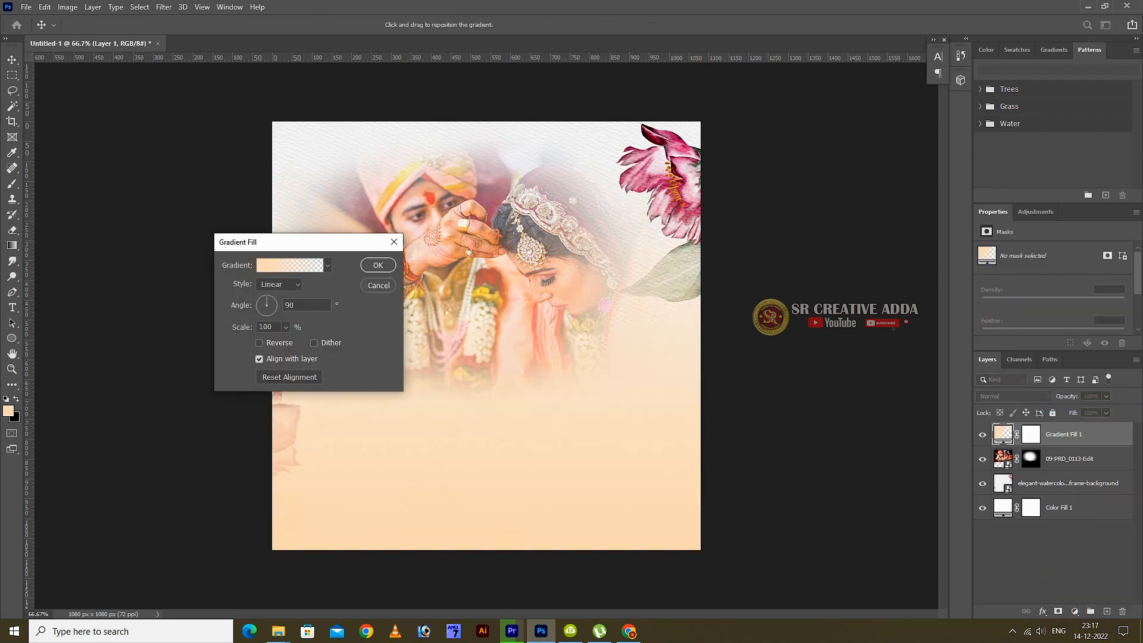
- Set the fill layer's gradient to the Pink_17 preset, blending light blue into pink
left_click(290, 264)
left_click(779, 214)
left_click(779, 213)
left_click(779, 230)
scroll(863, 238, "down", 3)
left_click(927, 237)
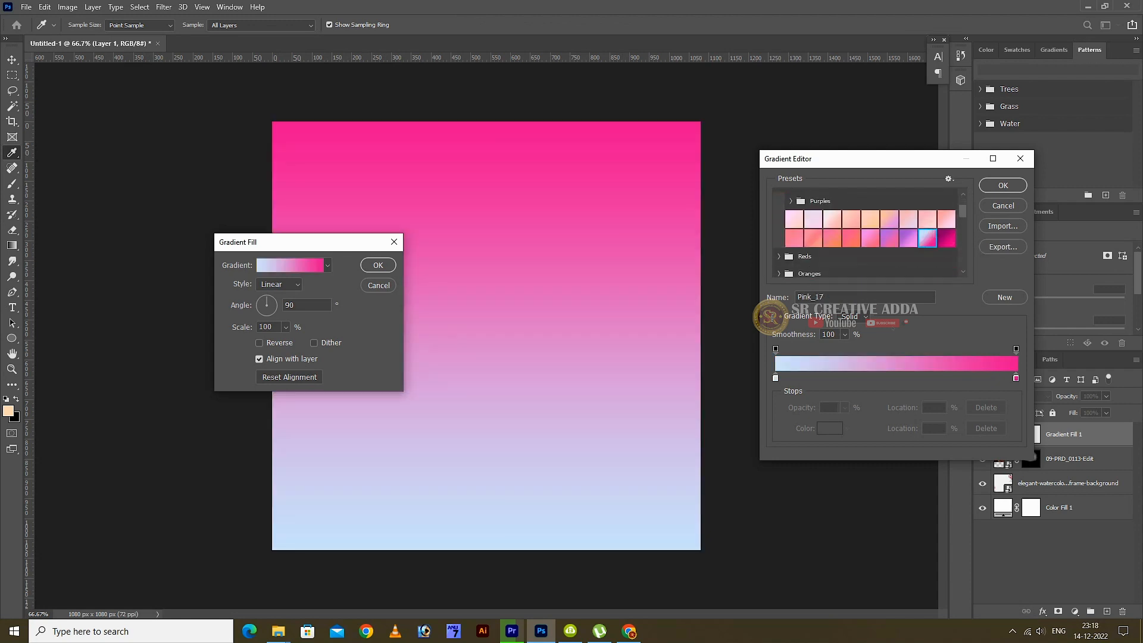
left_click(946, 238)
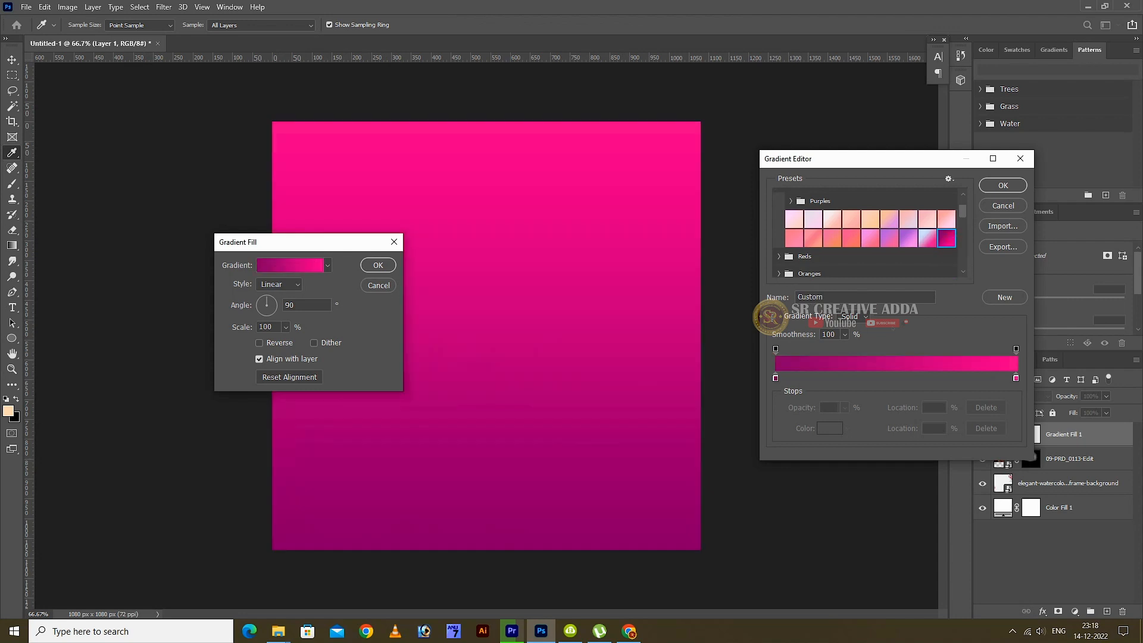
left_click(928, 237)
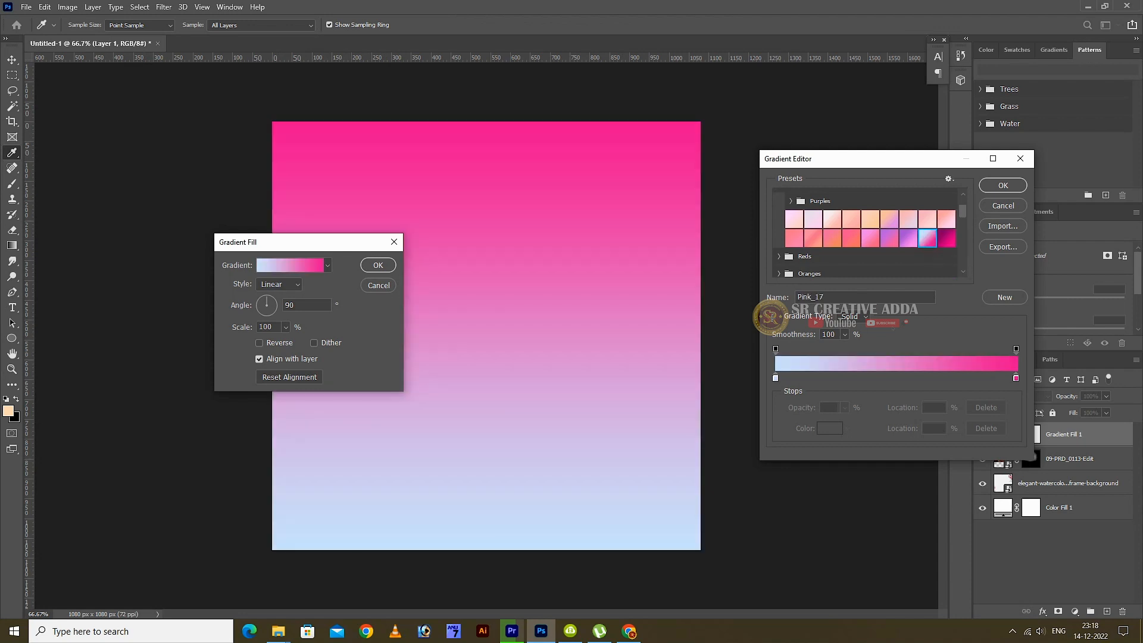
left_click(1003, 186)
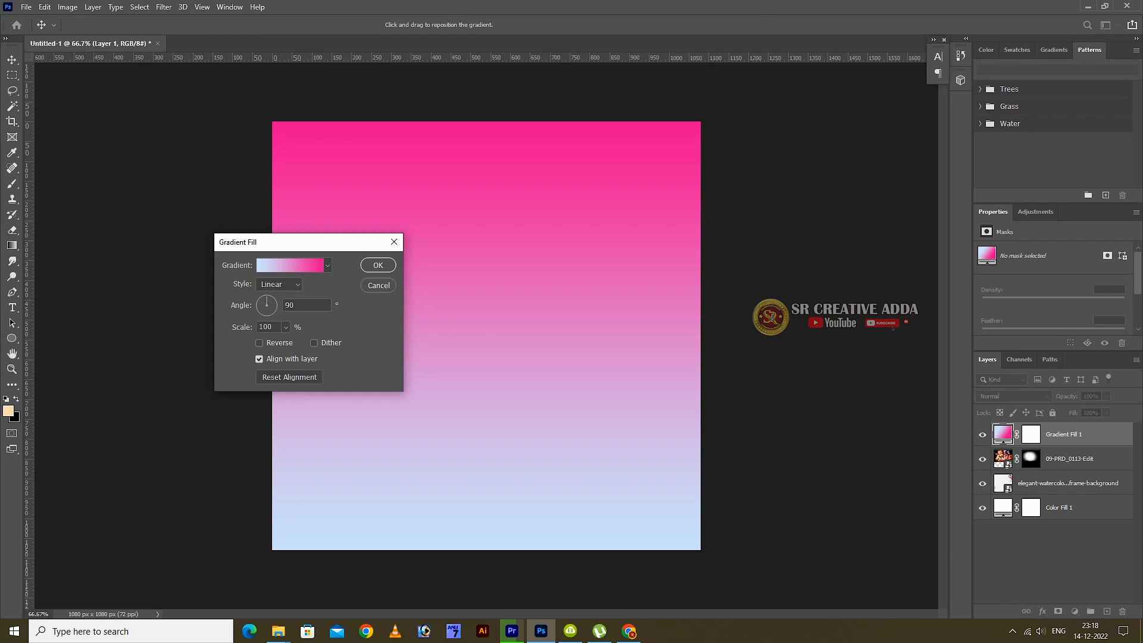
- Reverse the fill layer's gradient so it runs from light blue at the top to pink at the bottom
left_click(259, 342)
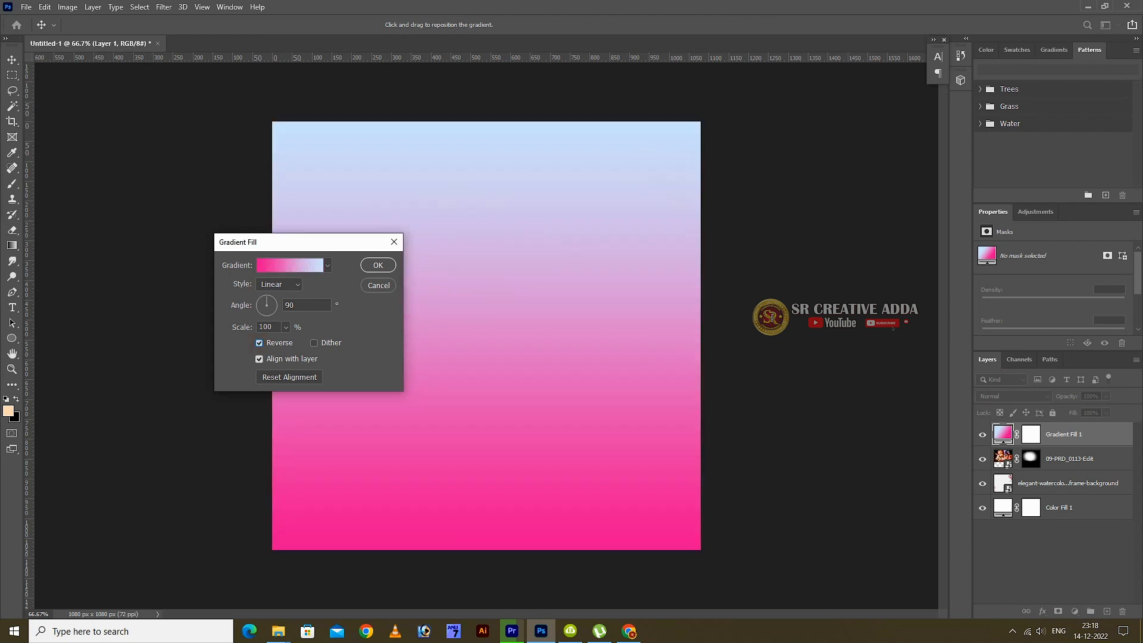
left_click(375, 266)
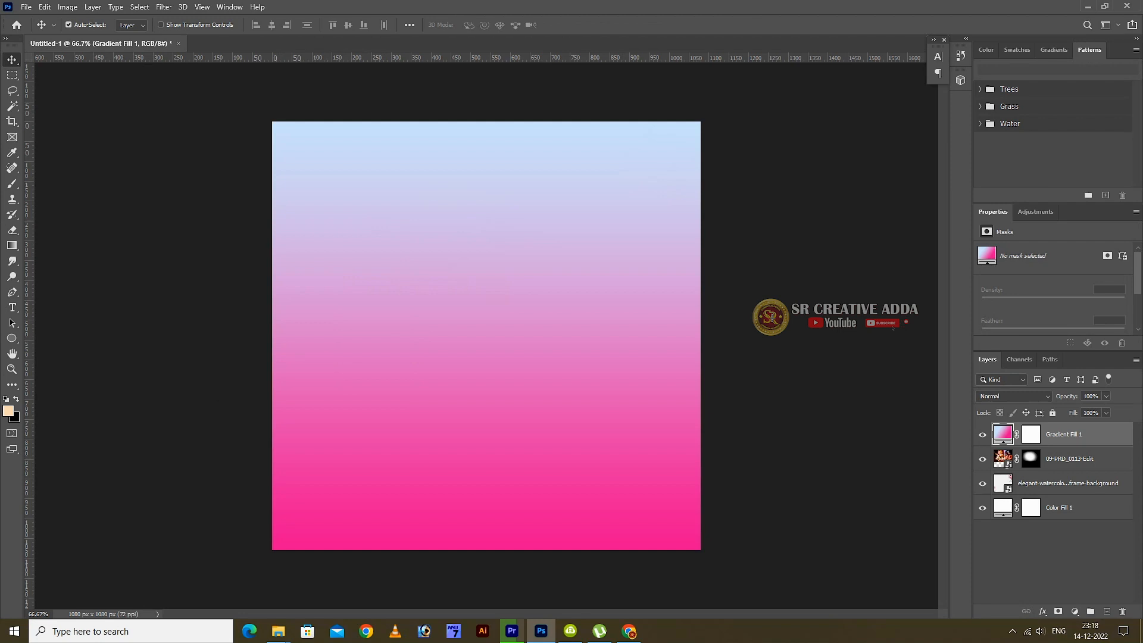
- Set the gradient fill layer's blend mode to Color Burn and lower its opacity to 60%
left_click(1012, 396)
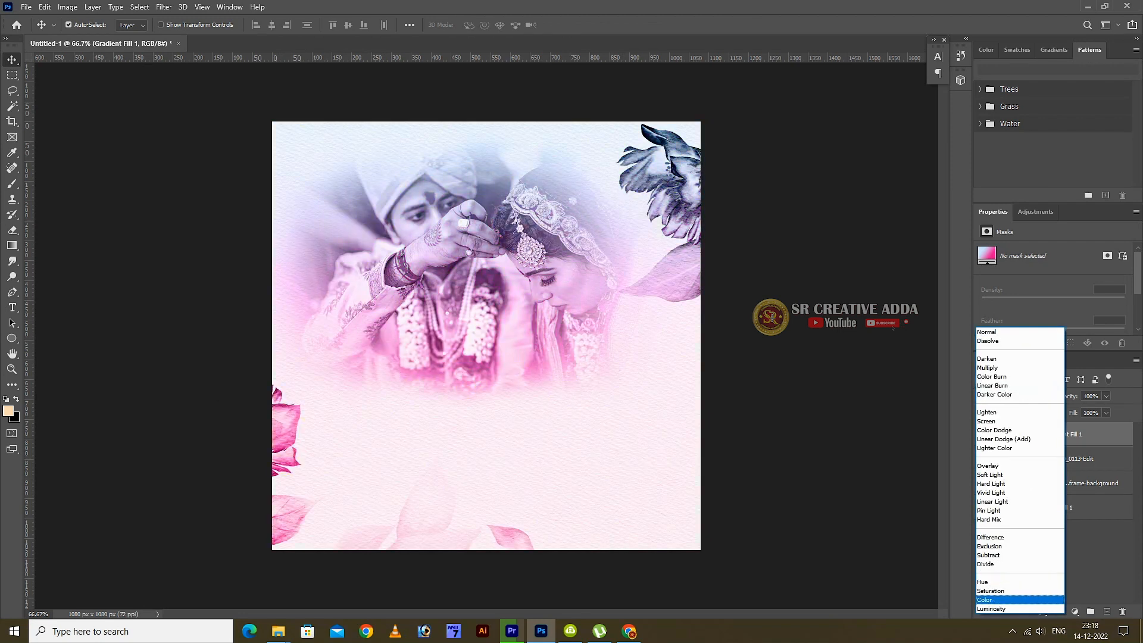
key("Up")
key("Up")
key("Up")
key("Up")
key("Up")
key("Up")
key("Up")
key("Up")
key("Up")
key("Up")
key("Up")
key("Up")
key("Down")
key("Up")
key("Up")
key("Up")
key("Up")
key("Up")
key("Up")
key("Up")
key("Up")
key("Up")
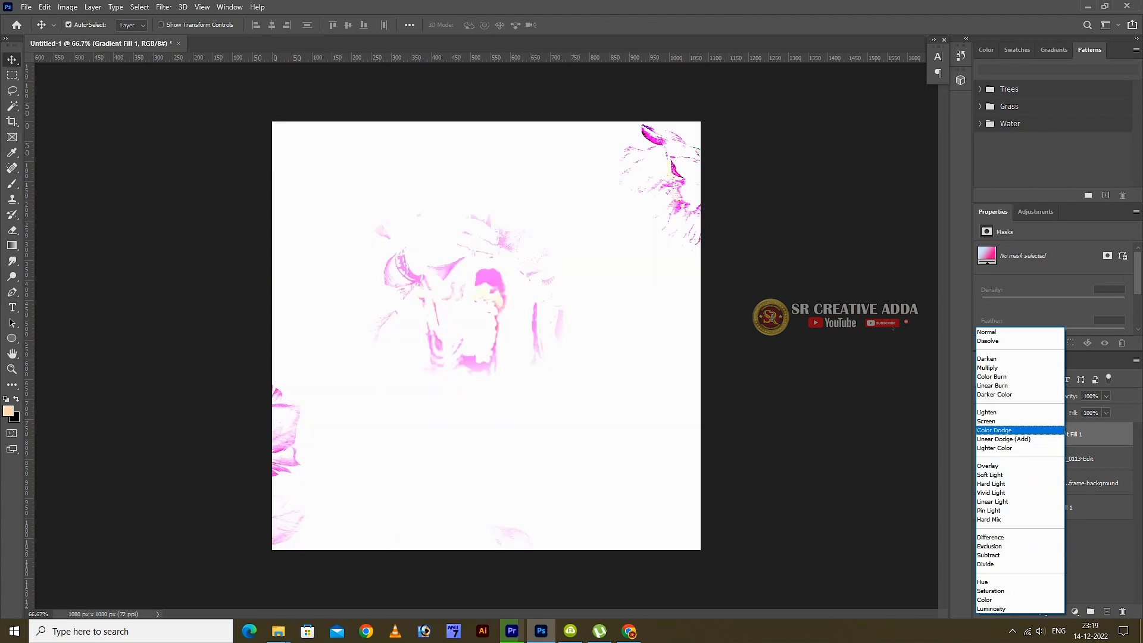
key("Up")
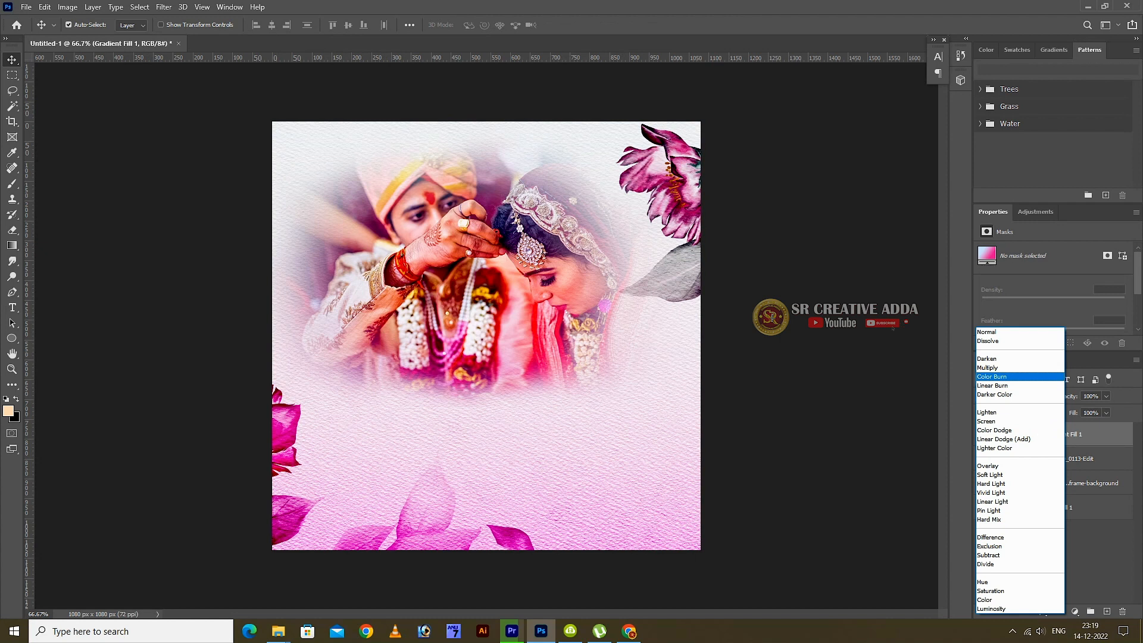
key("Return")
left_click(1106, 396)
left_click_drag(1109, 410, 1085, 410)
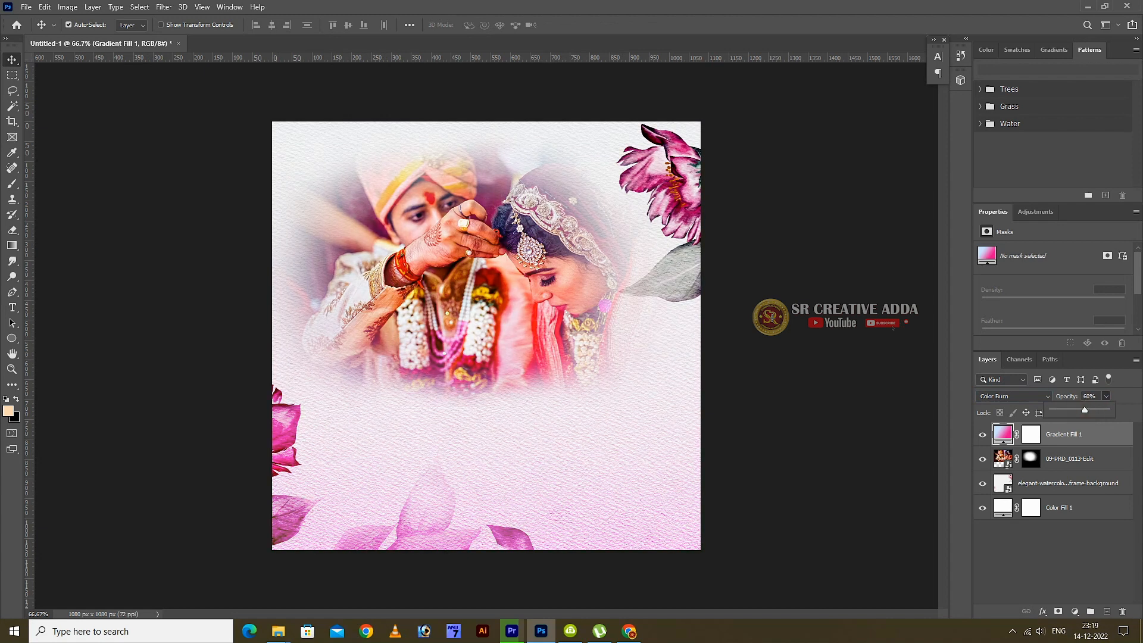
- Add a new layer and enter the heading "save the date" below the couple photo
left_click(1106, 611)
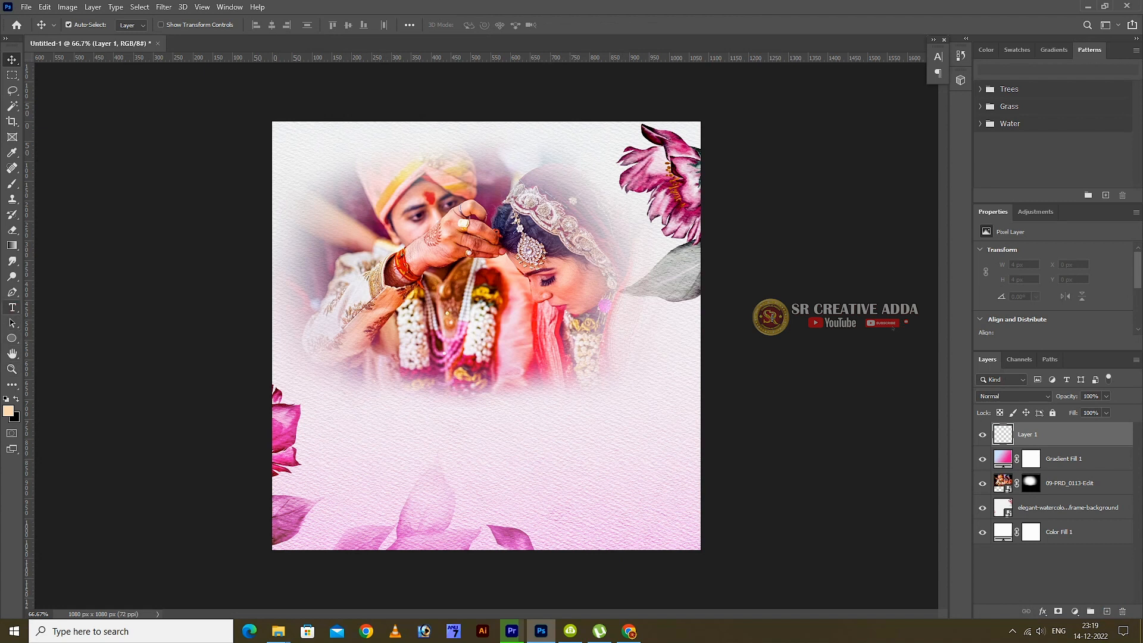
left_click(12, 308)
left_click(380, 433)
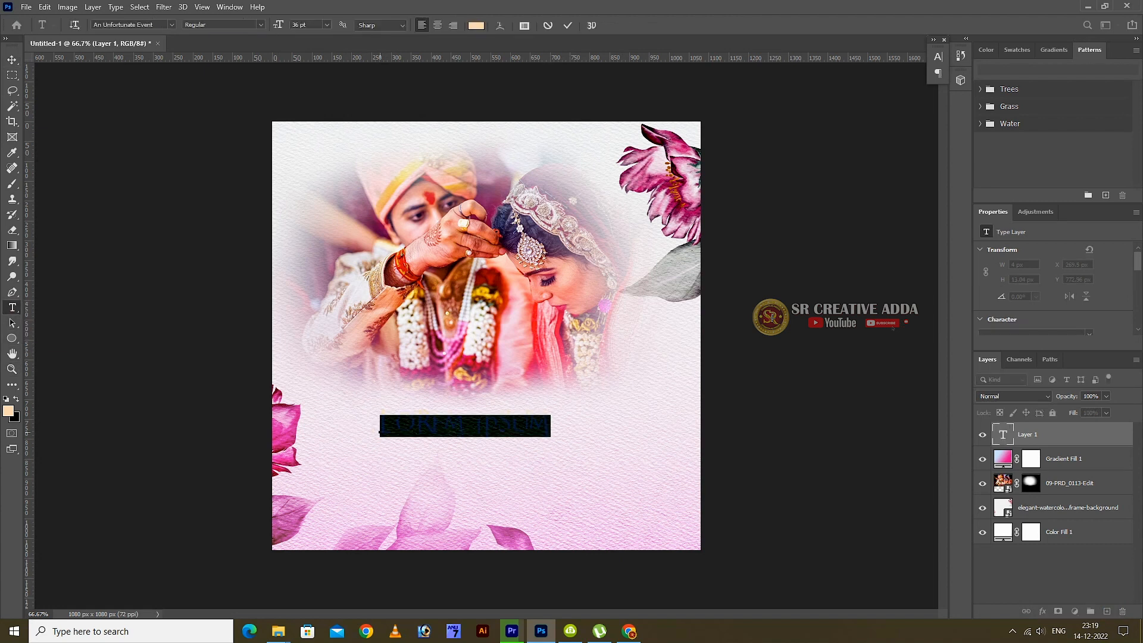
type("SAVE THE date")
key("ctrl+Return")
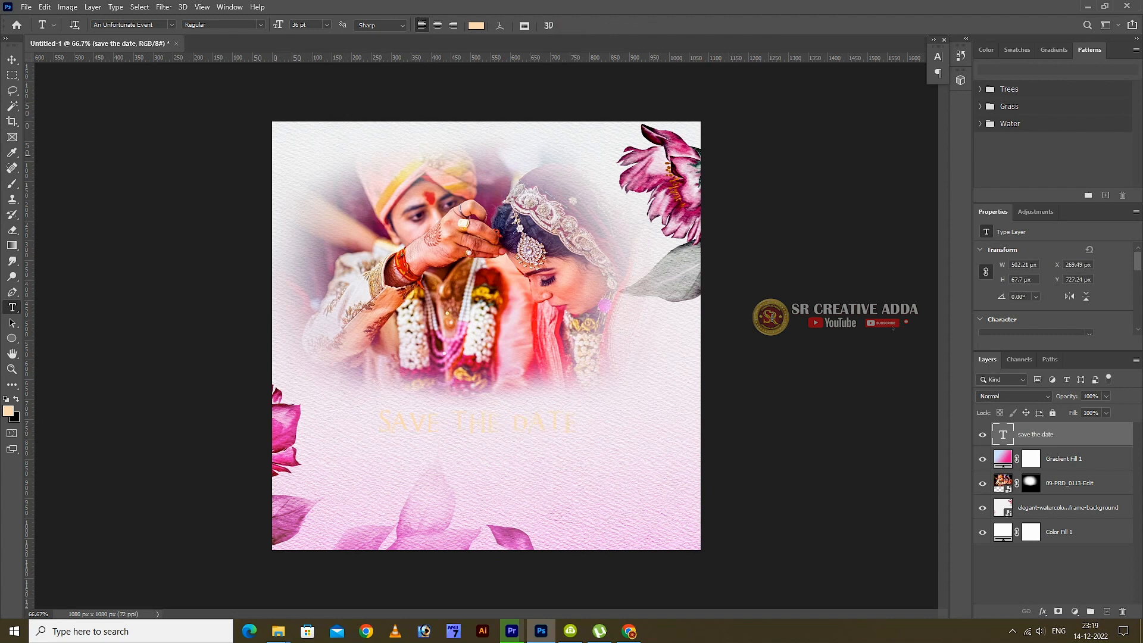
- Give the heading a Color Overlay in pink #a22c60, sampled from the flower at the canvas's left edge
double_click(1106, 433)
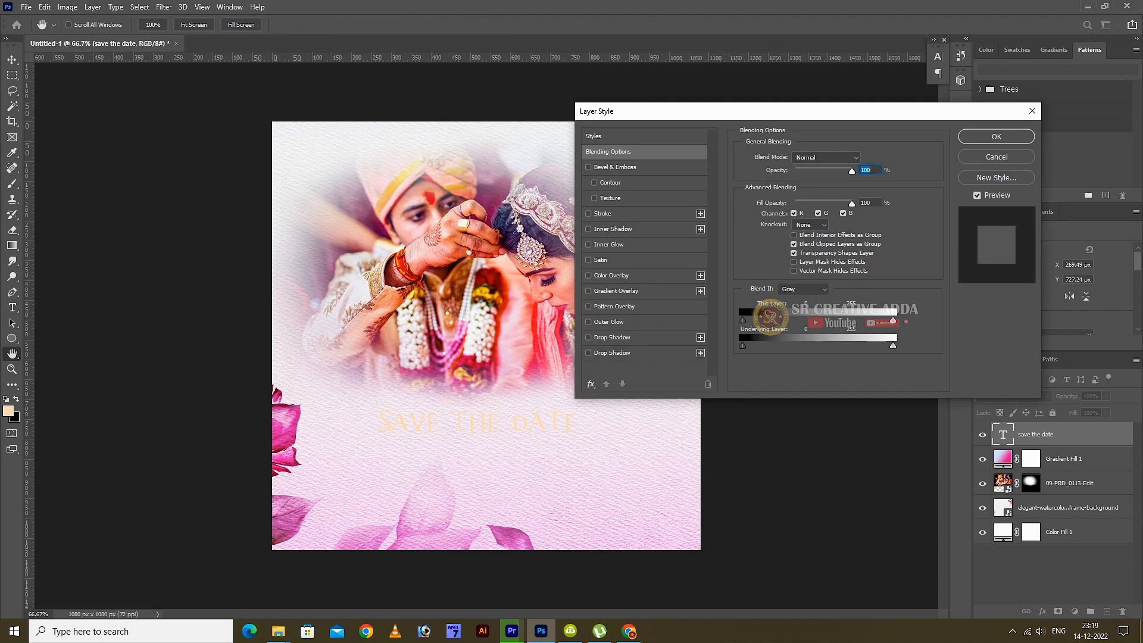
left_click(611, 275)
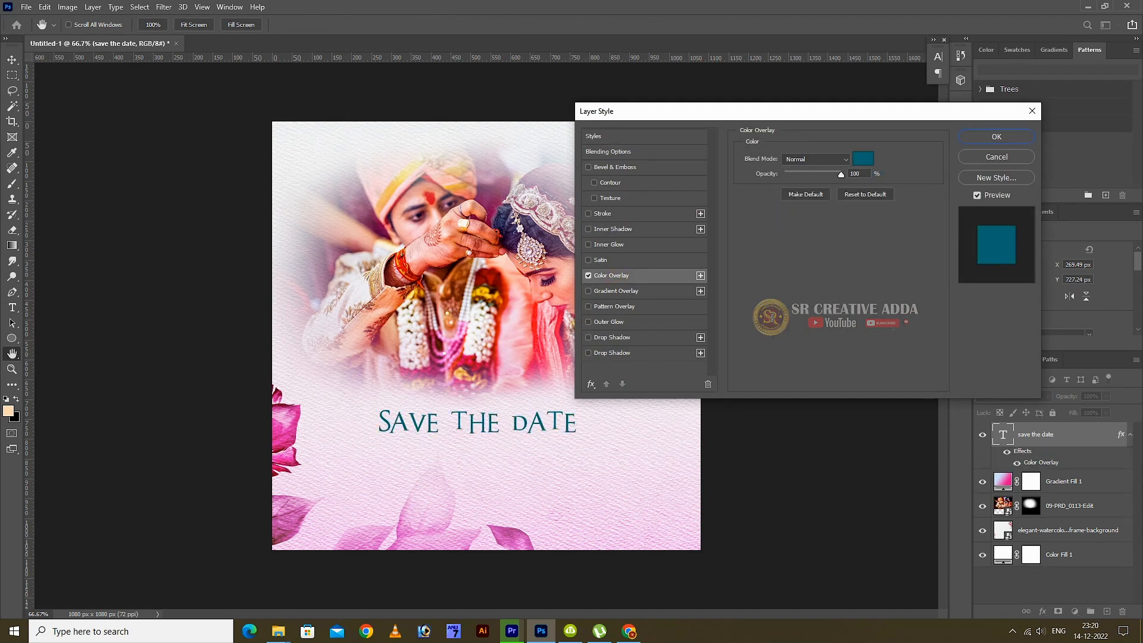
left_click(863, 158)
left_click(294, 430)
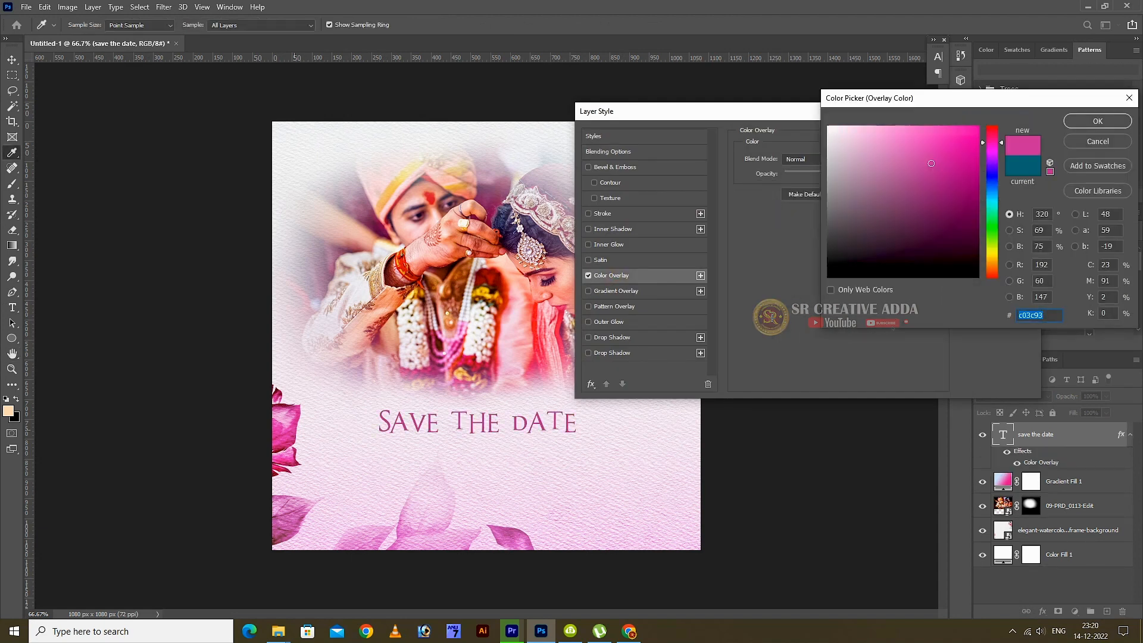
left_click(295, 450)
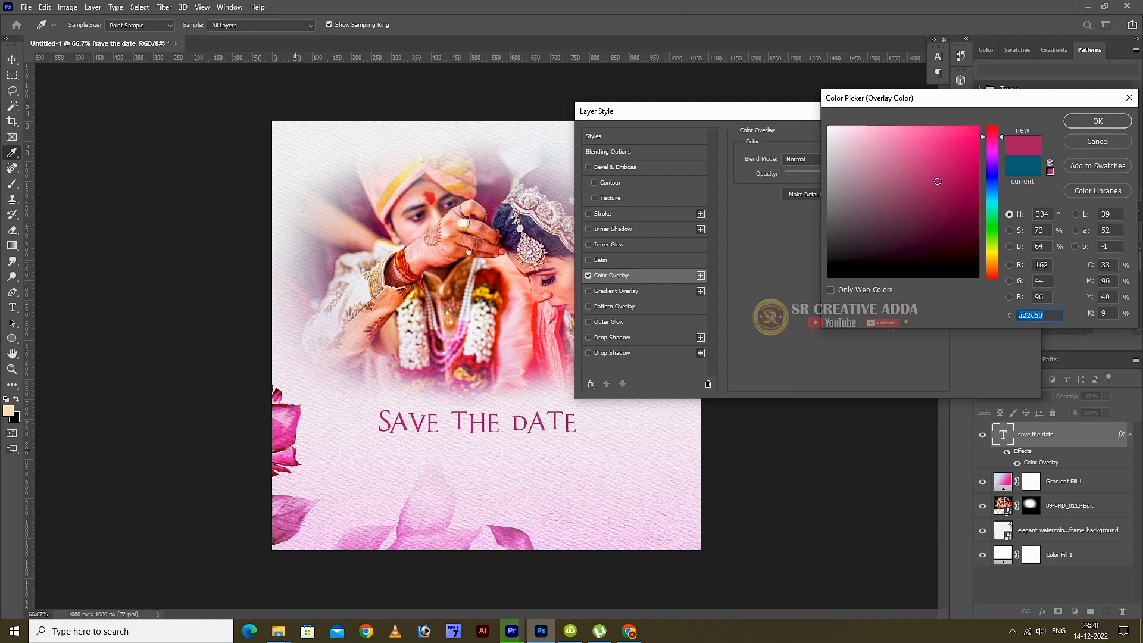
left_click(1097, 120)
- Add a Drop Shadow with reduced opacity to the heading and apply the layer style
left_click(611, 336)
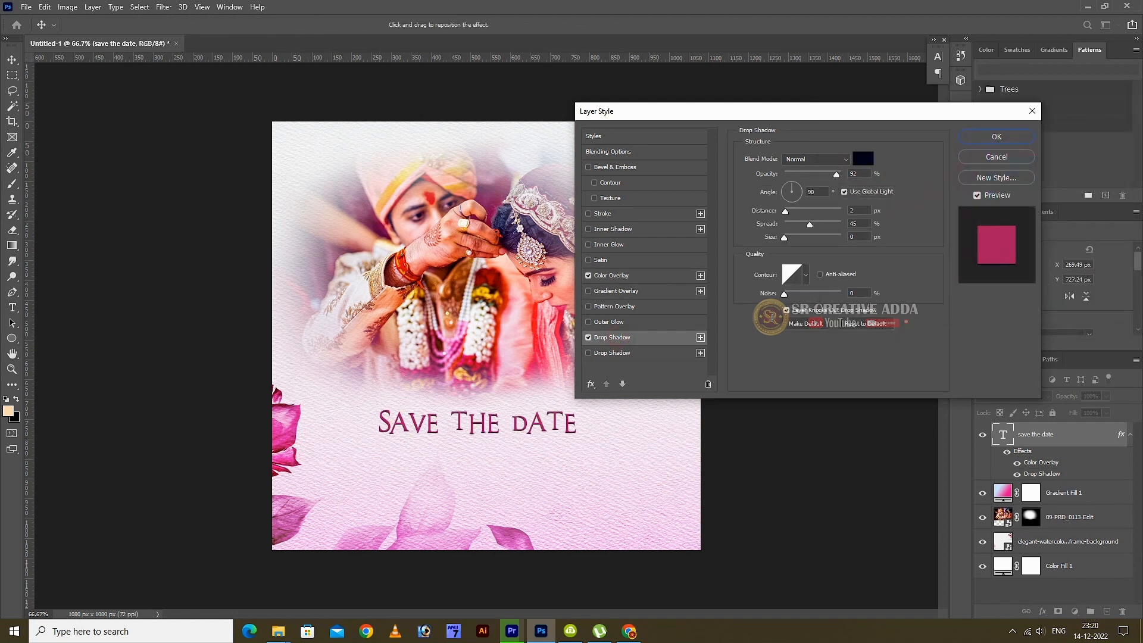
mouse_move(836, 174)
left_mouse_down()
mouse_move(810, 174)
mouse_move(822, 175)
left_mouse_up()
key("Return")
- Scale the heading down to about 365 px wide and place it at about X 331 px, Y 720 px
key("ctrl+t")
left_click_drag(578, 411, 523, 422)
left_click_drag(480, 428, 503, 418)
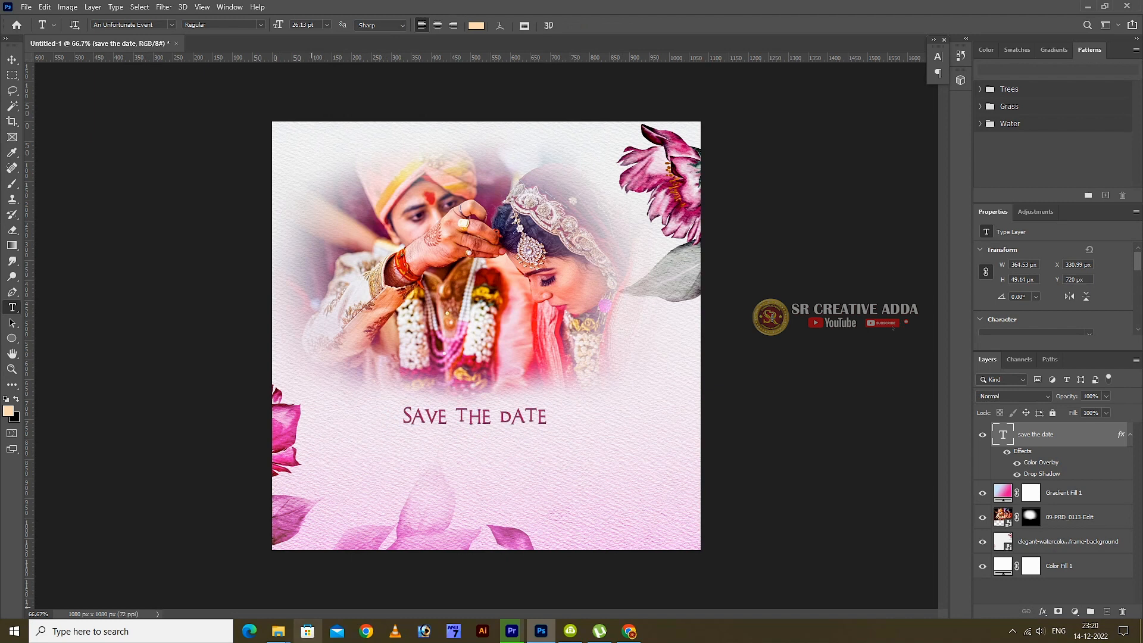
- Place divider-5318234__340.png from the 1TB E (E:) drive and fit it about 402 px wide directly under the heading
left_click(278, 631)
left_click(227, 580)
left_click(235, 451)
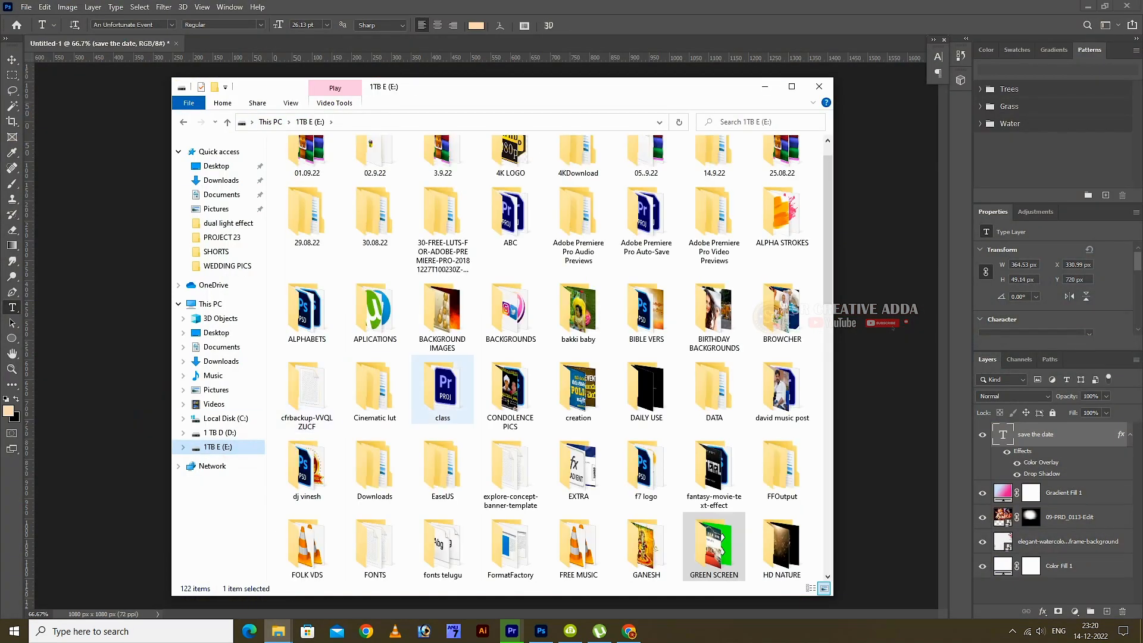
scroll(441, 390, "down", 5)
double_click(442, 390)
left_click(583, 192)
left_click_drag(583, 192, 880, 238)
left_click_drag(621, 266, 533, 420)
key("Return")
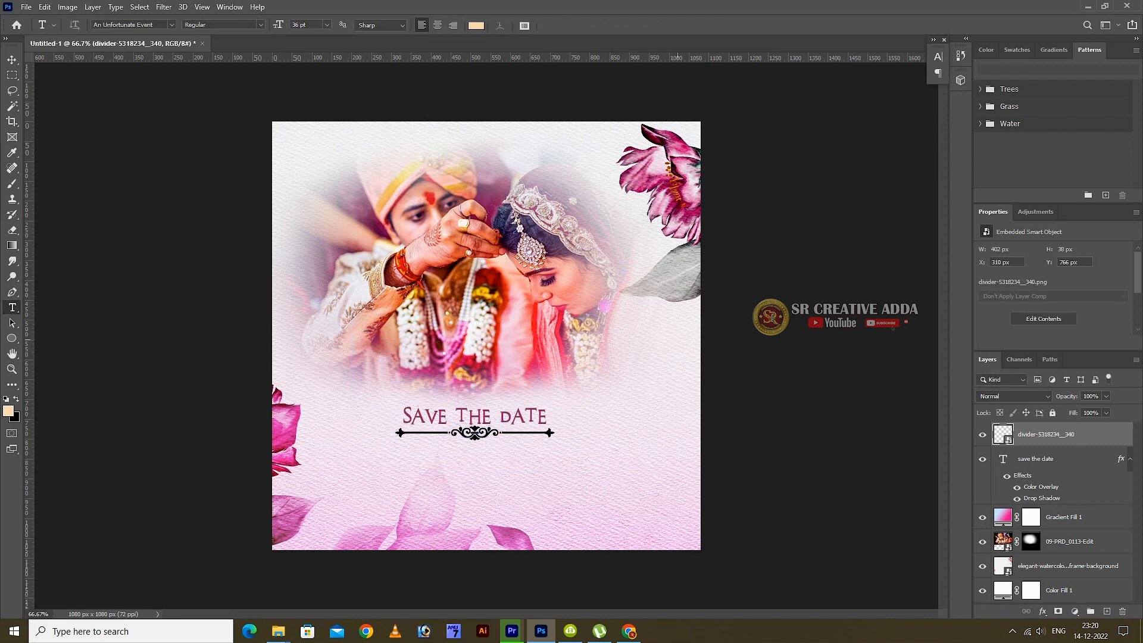
- Apply a dark magenta Color Overlay to the divider and set the color of new text below it to #be1966
double_click(1092, 434)
left_click(611, 275)
left_click(862, 159)
left_click_drag(937, 181, 852, 143)
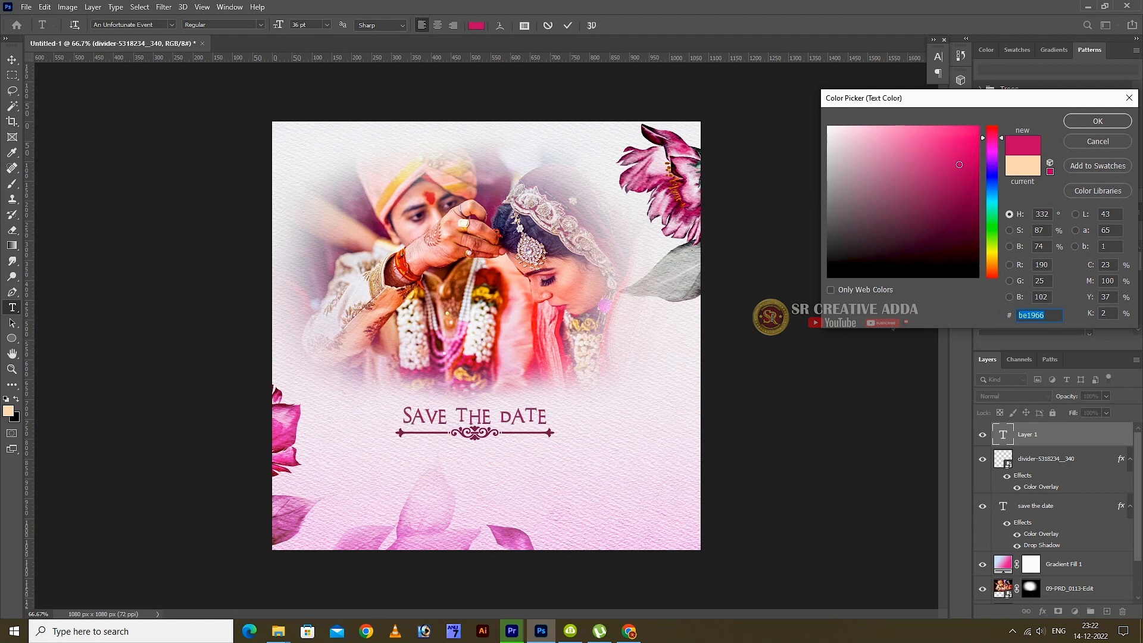
key("Return")
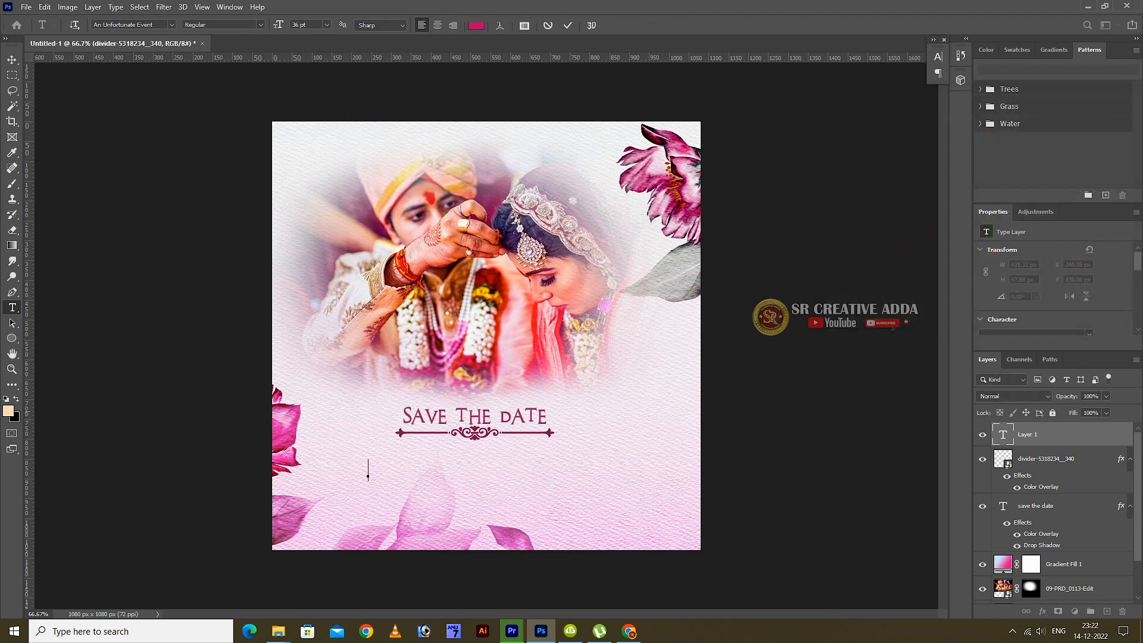
key("ctrl+v")
key("ctrl+v")
key("ctrl+z")
key("ctrl+z")
- Choose the AA Bebas Neue font and enter the date "12 june 2021" below the divider
left_click(172, 24)
left_click(230, 105)
type("12 JUNE 202")
key("ctrl+Return")
- Enlarge the date text to about 388 px wide and align it under the divider at about X 317 px, Y 828 px
key("v")
key("ctrl+t")
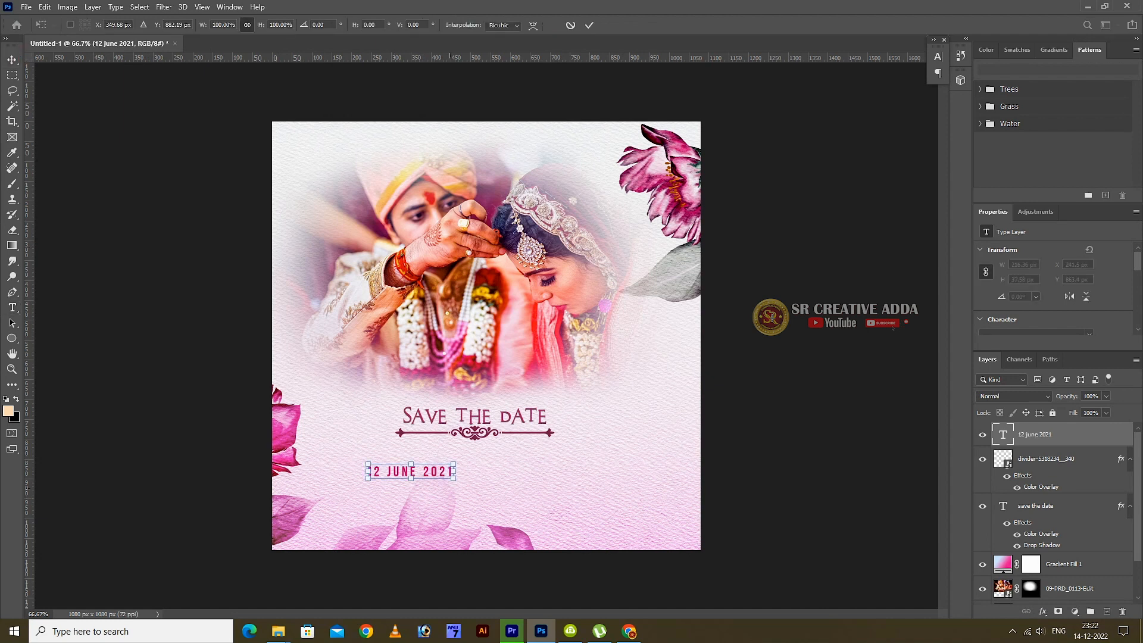
left_click_drag(454, 463, 497, 462)
left_click(589, 25)
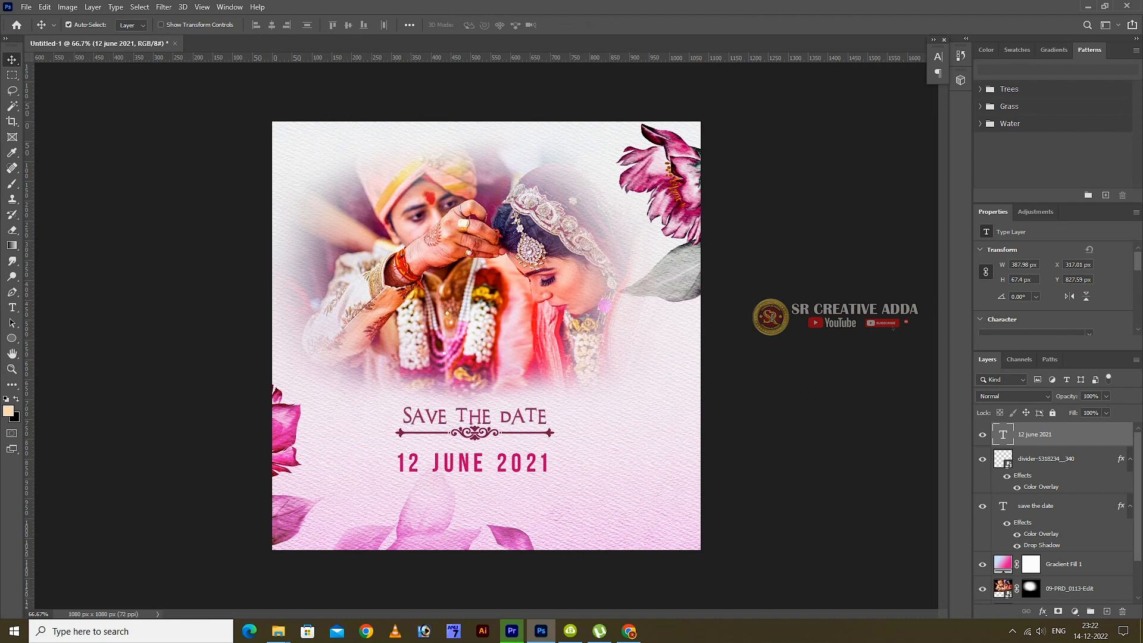
- Give the date text a Color Overlay in mauve #a44886, sampled from the petals along the canvas's lower edge
double_click(1128, 435)
left_click(611, 275)
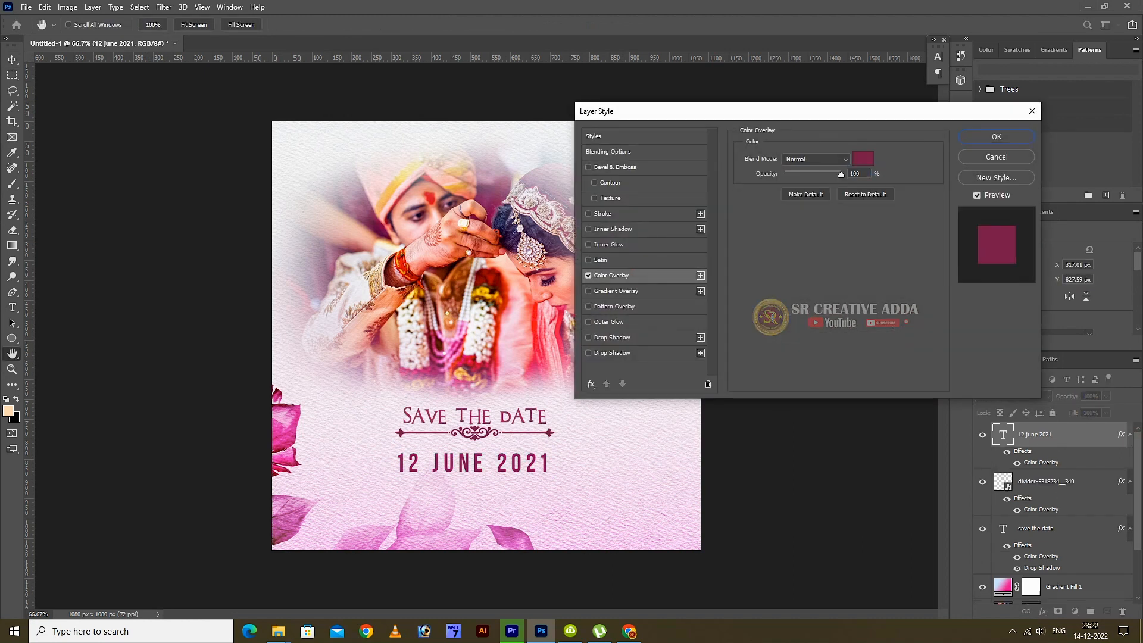
left_click(827, 158)
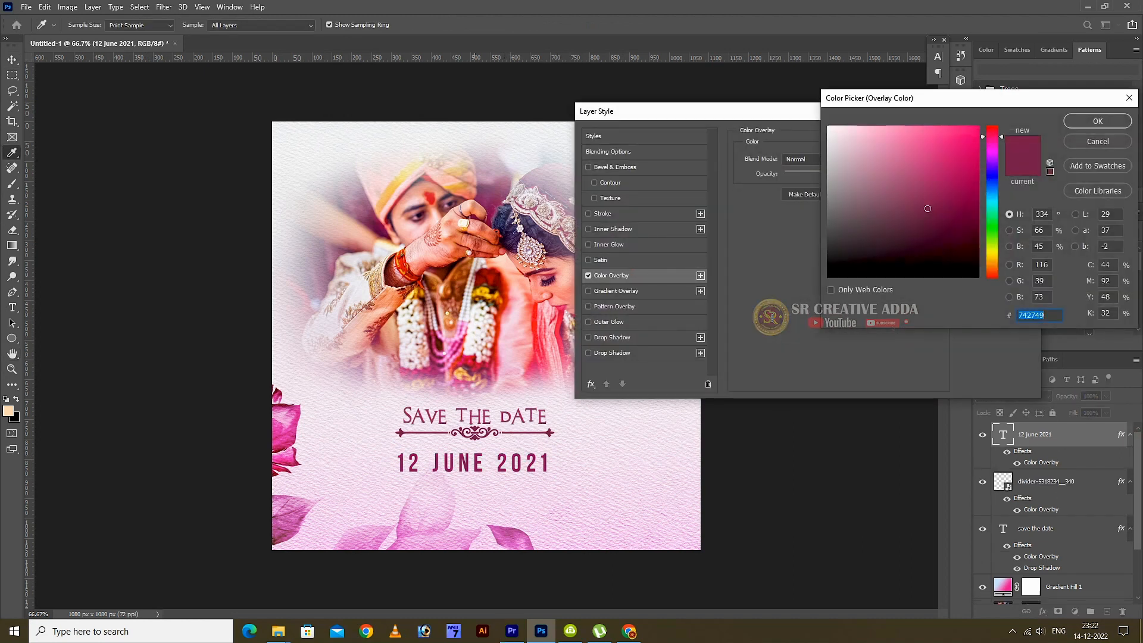
left_click(503, 529)
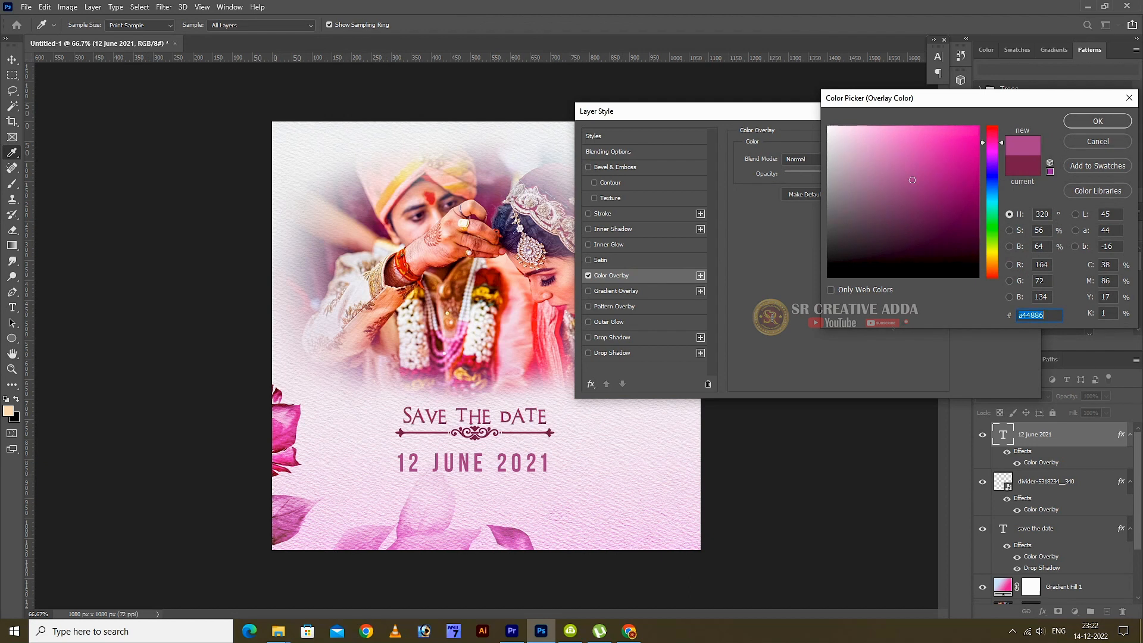
left_click(1098, 121)
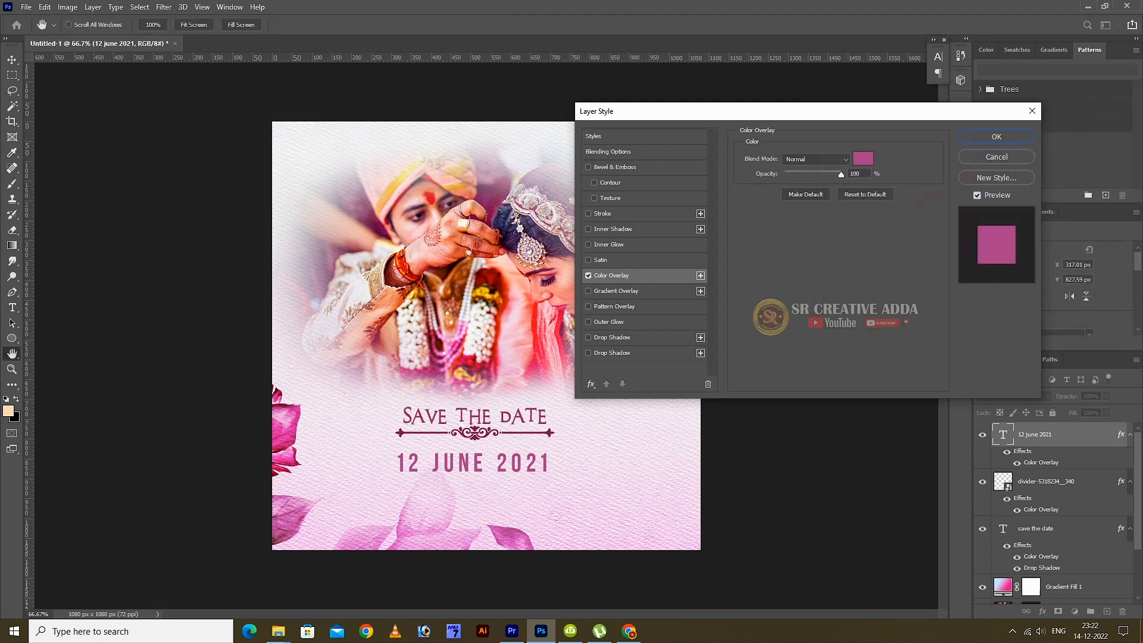
key("Return")
- Nudge the date text up 10 px, closer to the divider
key("Up")
key("Up")
key("Up")
key("Up")
key("Up")
key("Up")
key("Up")
key("Up")
key("Up")
key("Up")
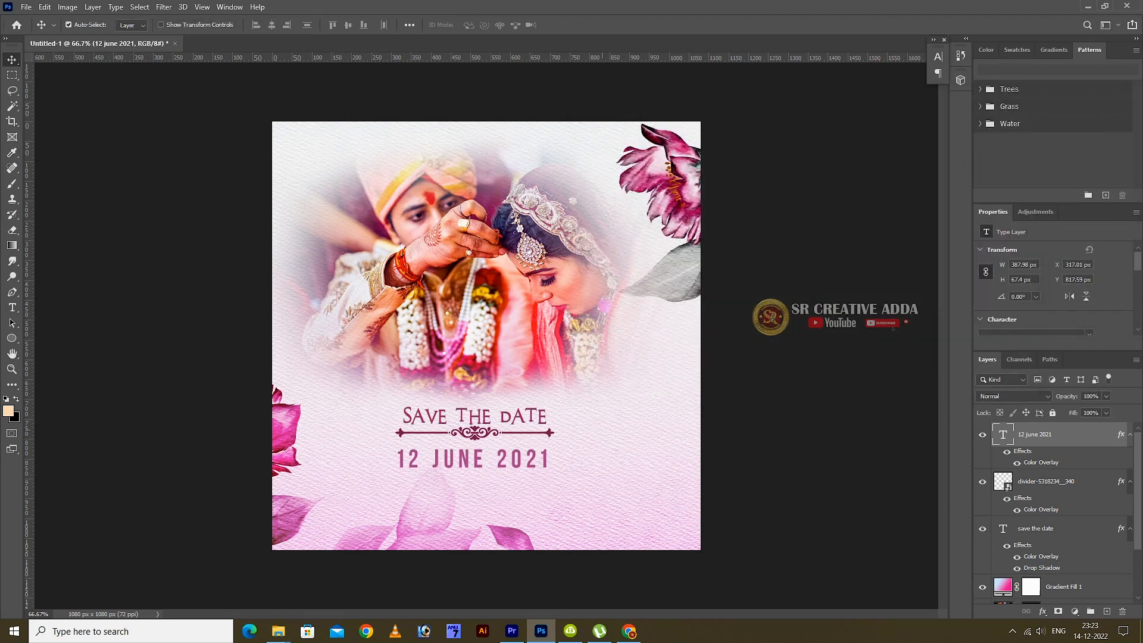
- Enclose the date between vertical bars, "| 12 june 2021 |", and recenter it under the divider at about X 279 px
key("t")
left_click(548, 459)
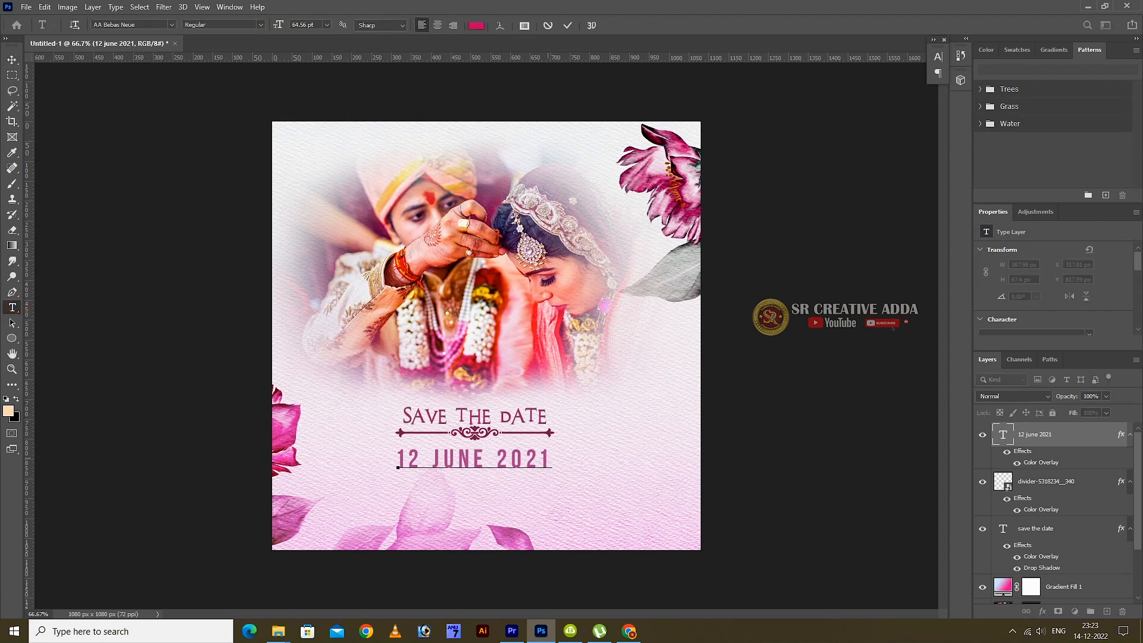
type("|")
left_click(398, 455)
type("|")
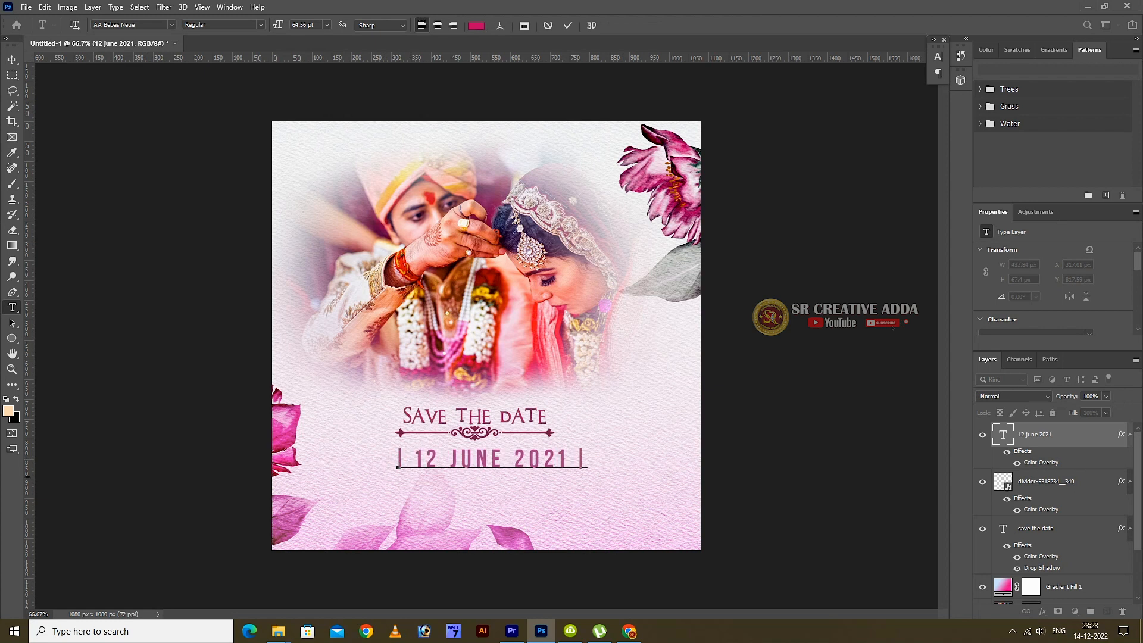
left_click(568, 26)
left_click(12, 59)
left_click_drag(529, 456, 515, 455)
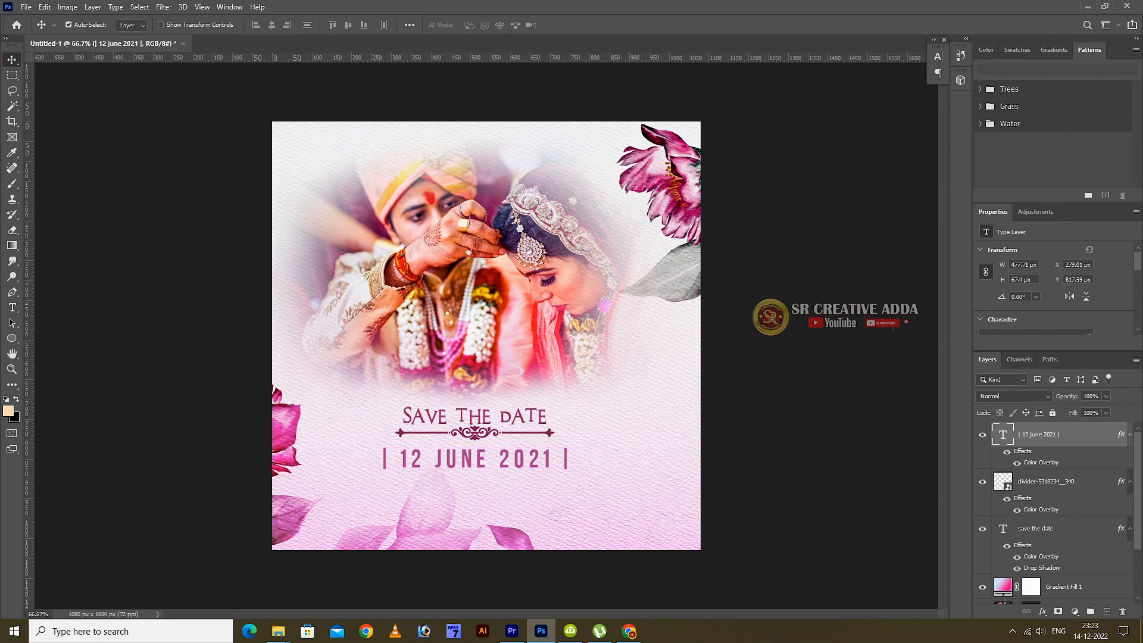
- Scale down the heading, divider and date layers together and move them to the lower-right area of the canvas
scroll(1059, 512, "down", 3)
scroll(1054, 512, "up", 3)
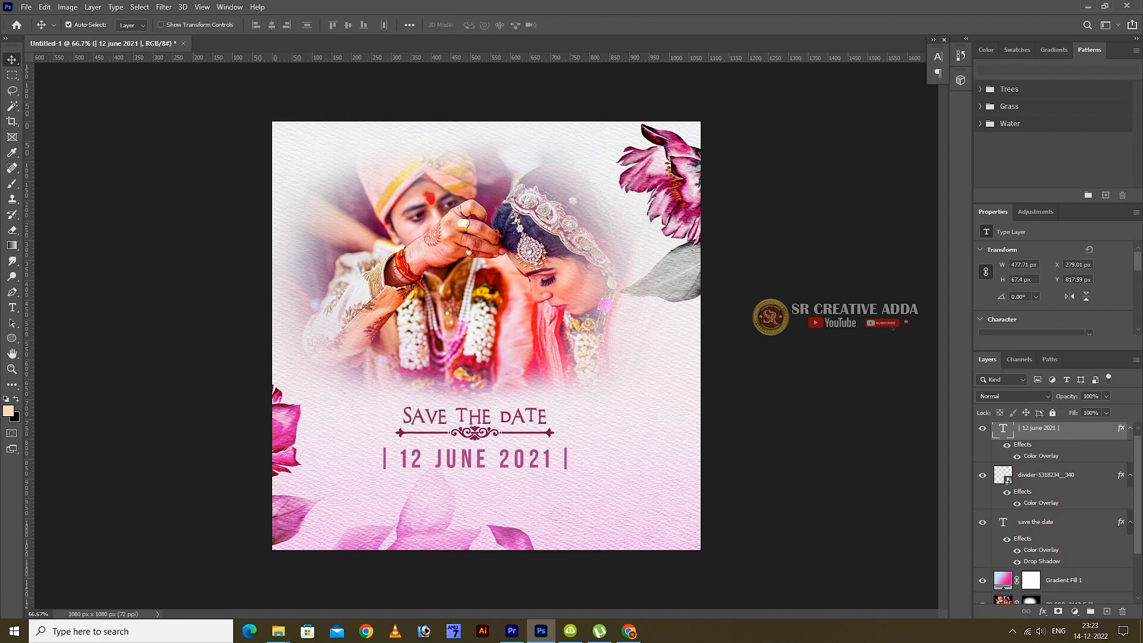
left_click(1048, 522, "ctrl")
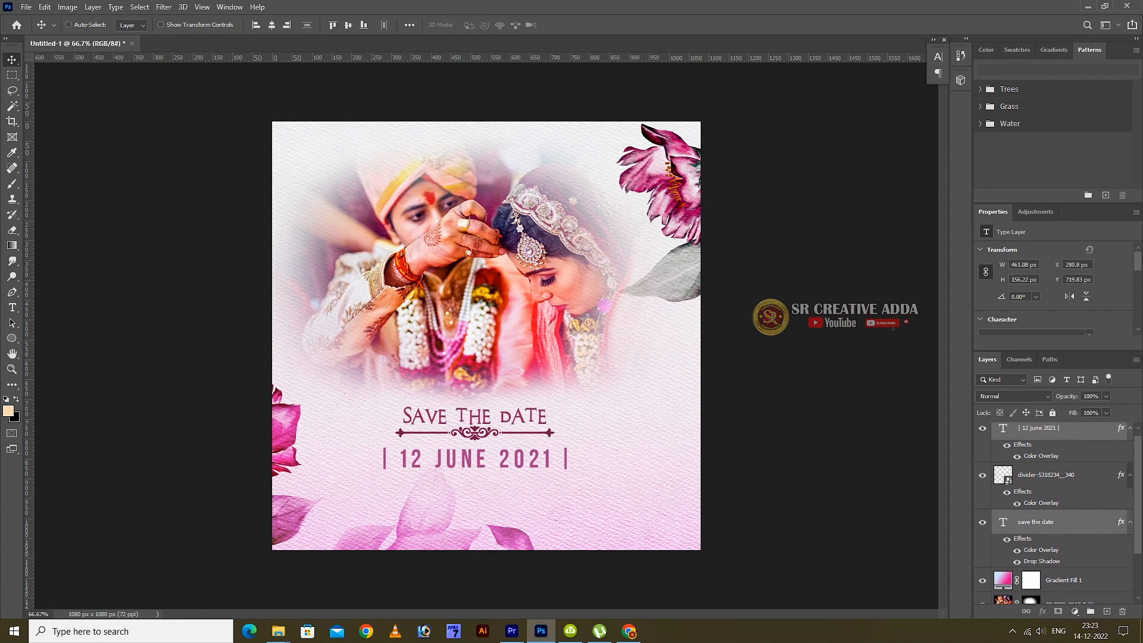
left_click(1048, 475, "ctrl")
key("ctrl+t")
left_click_drag(566, 407, 655, 474)
key("Return")
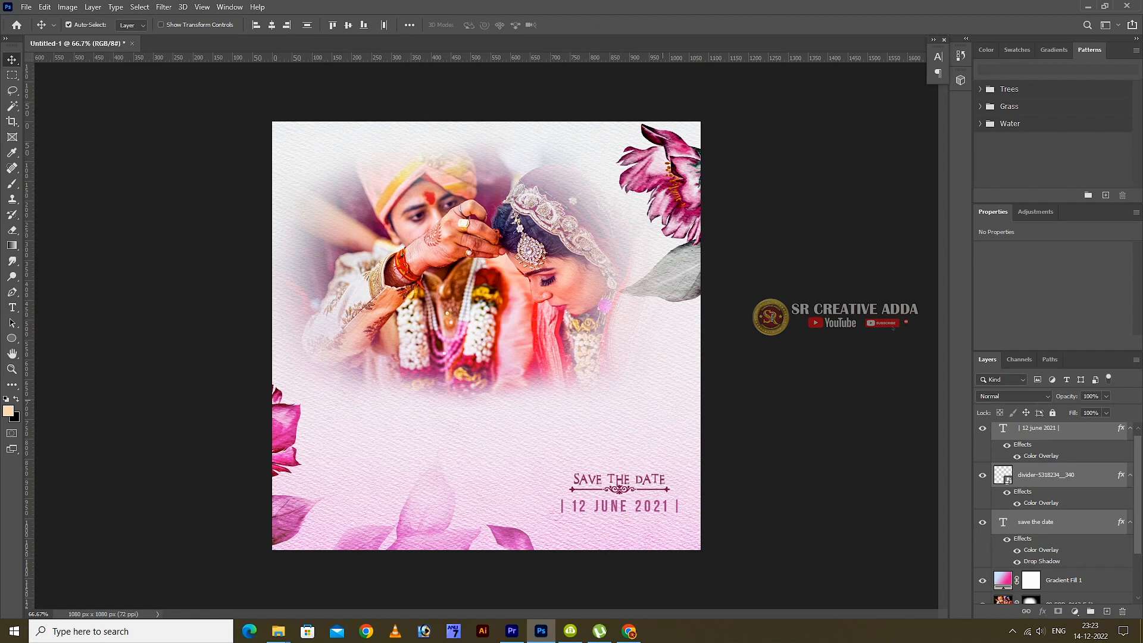
- Add a text layer with the groom's first name in Myriad Pro, 36 pt, just below the couple photo
left_click(12, 307)
left_click(366, 402)
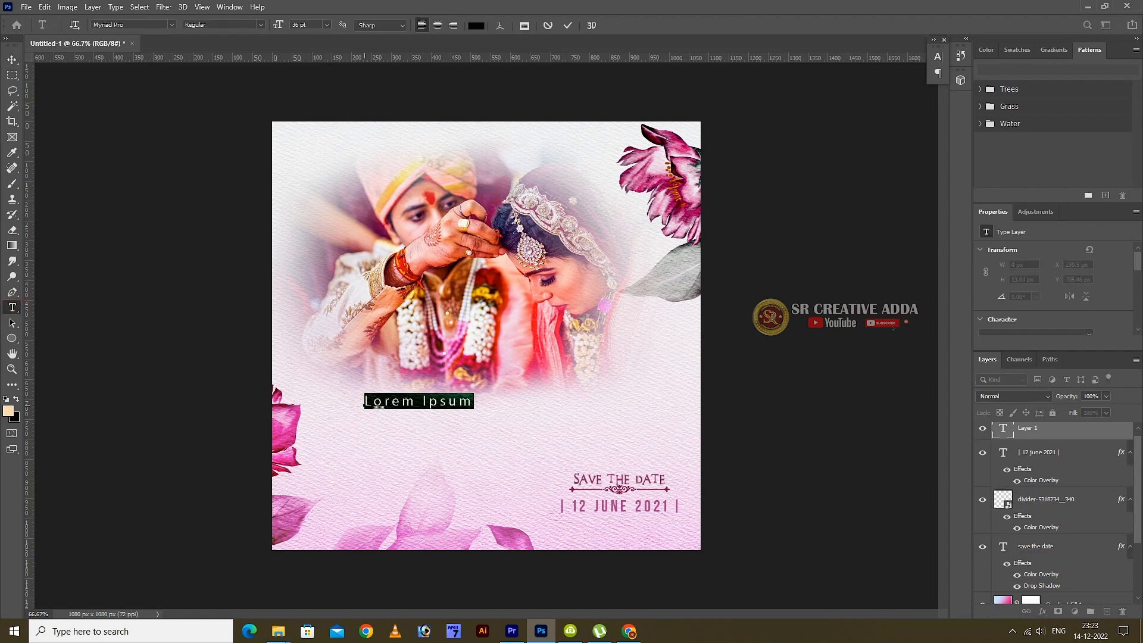
type("Aj")
key("BackSpace")
key("BackSpace")
type("J")
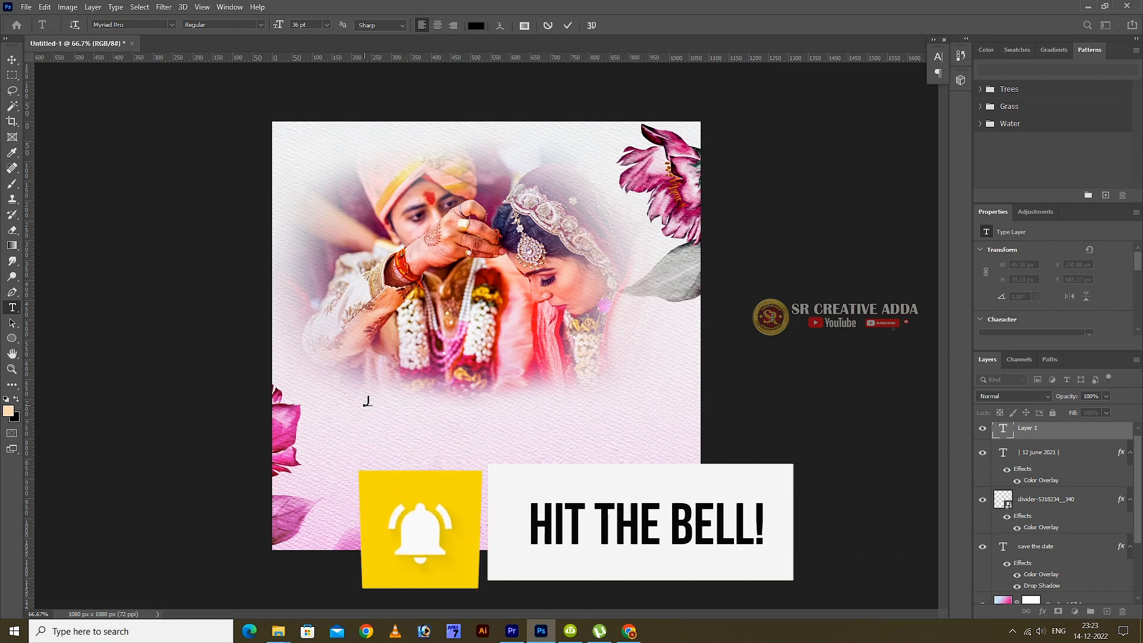
type("oh")
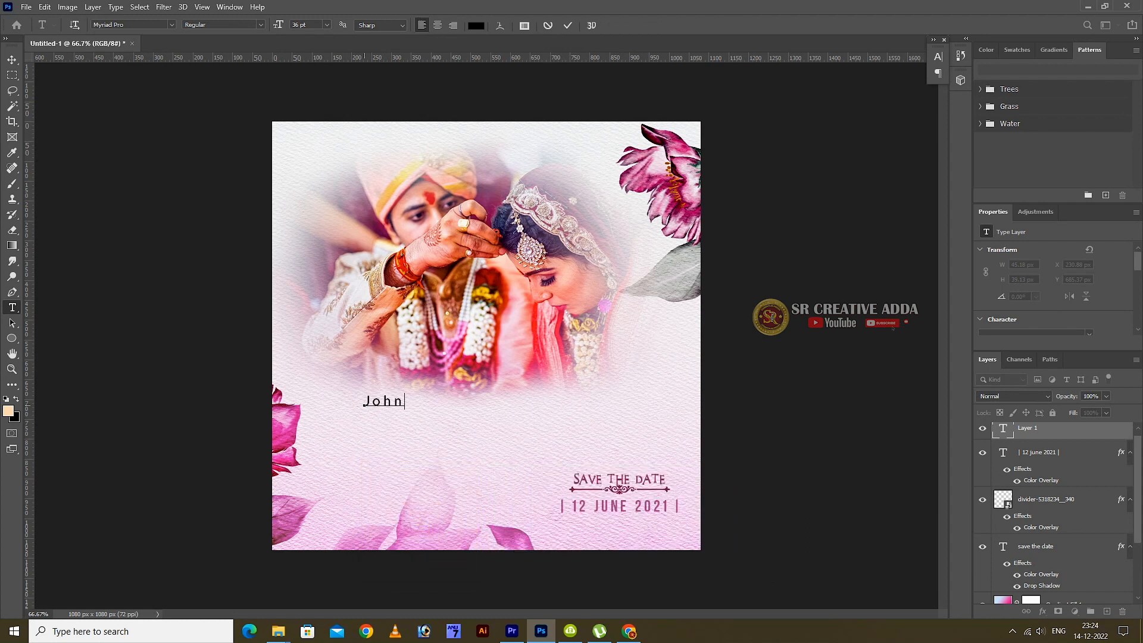
left_click(567, 25)
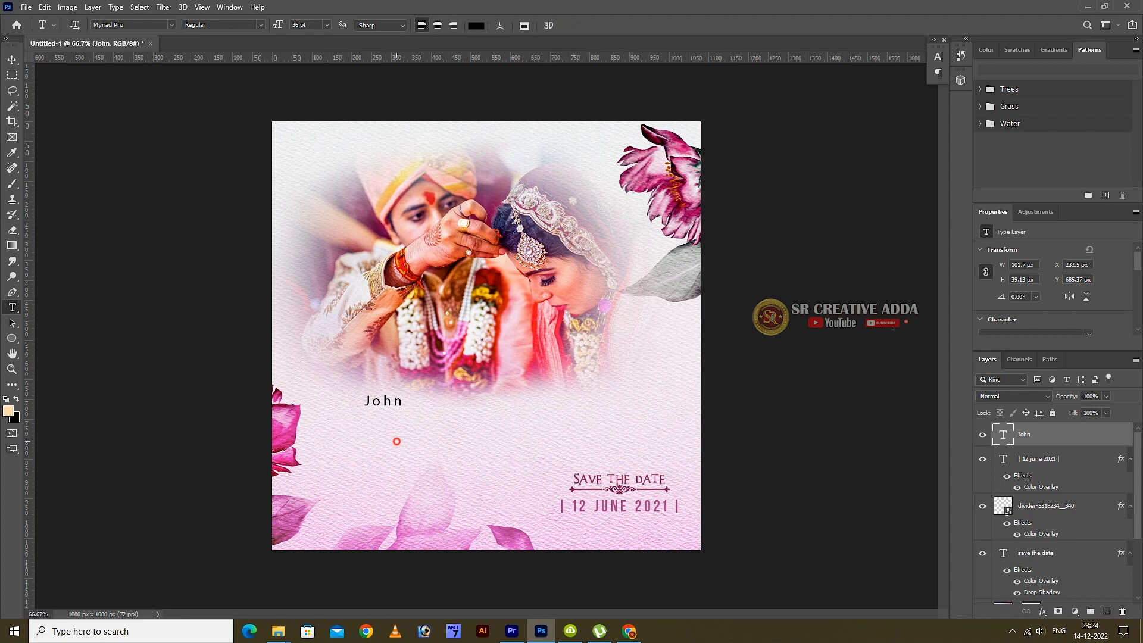
- Add a separate text layer with the bride's first name just below the groom's name
left_click(397, 440)
type("Jucy")
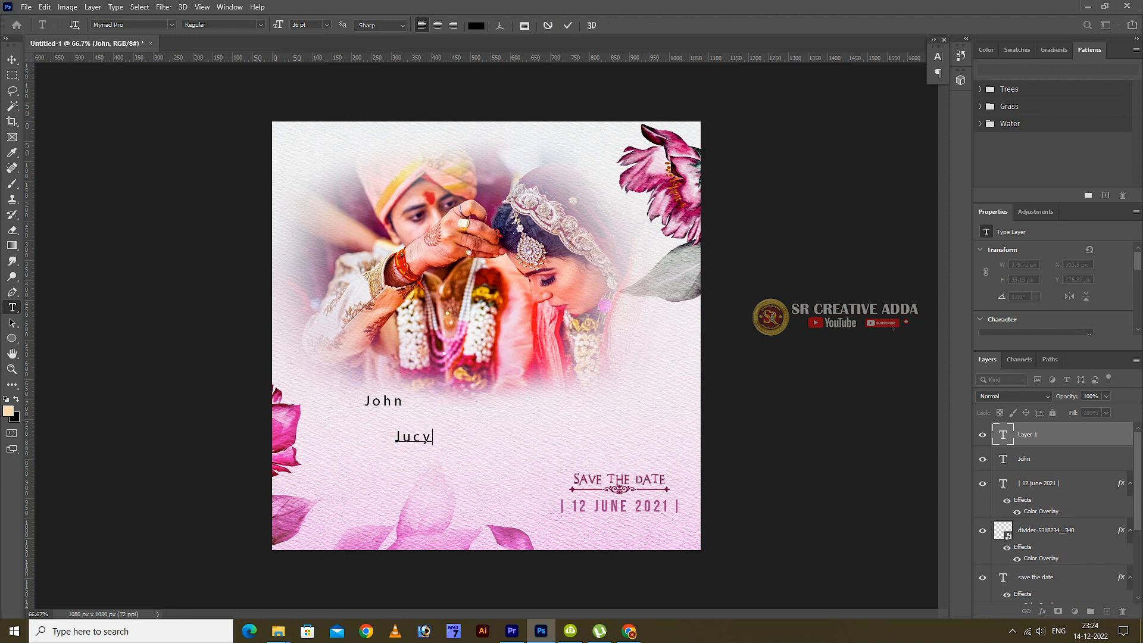
key("BackSpace")
key("BackSpace")
key("BackSpace")
key("BackSpace")
type("Lucy")
left_click(568, 25)
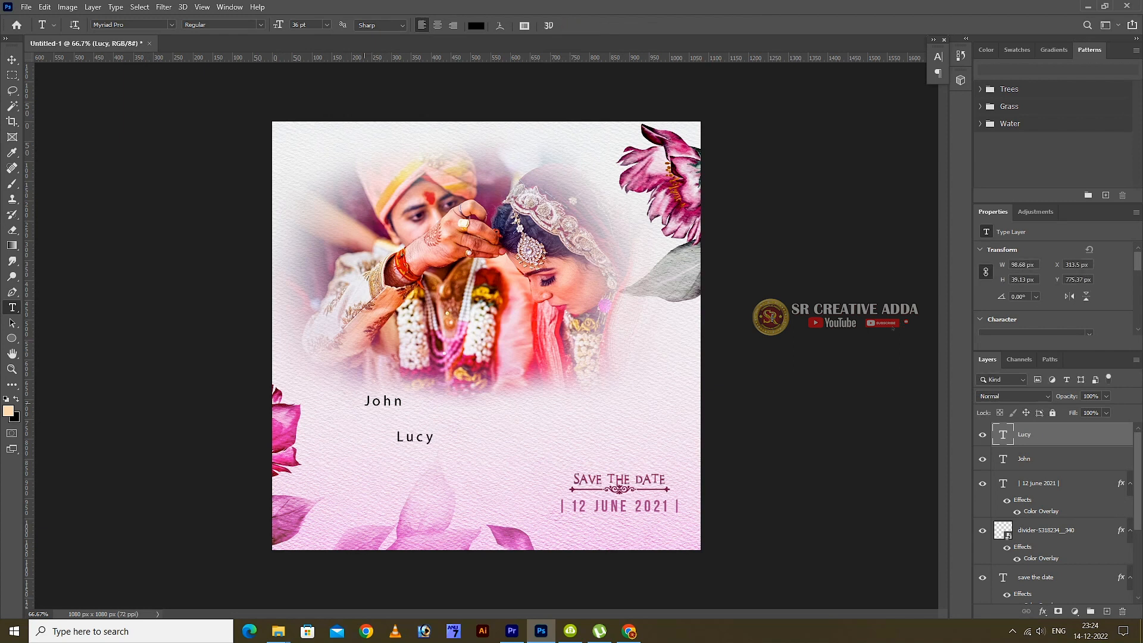
- Set the groom's name in the Mephisto font and enlarge it to about 299 px wide below the couple photo
left_click_drag(365, 403, 410, 403)
left_click(171, 25)
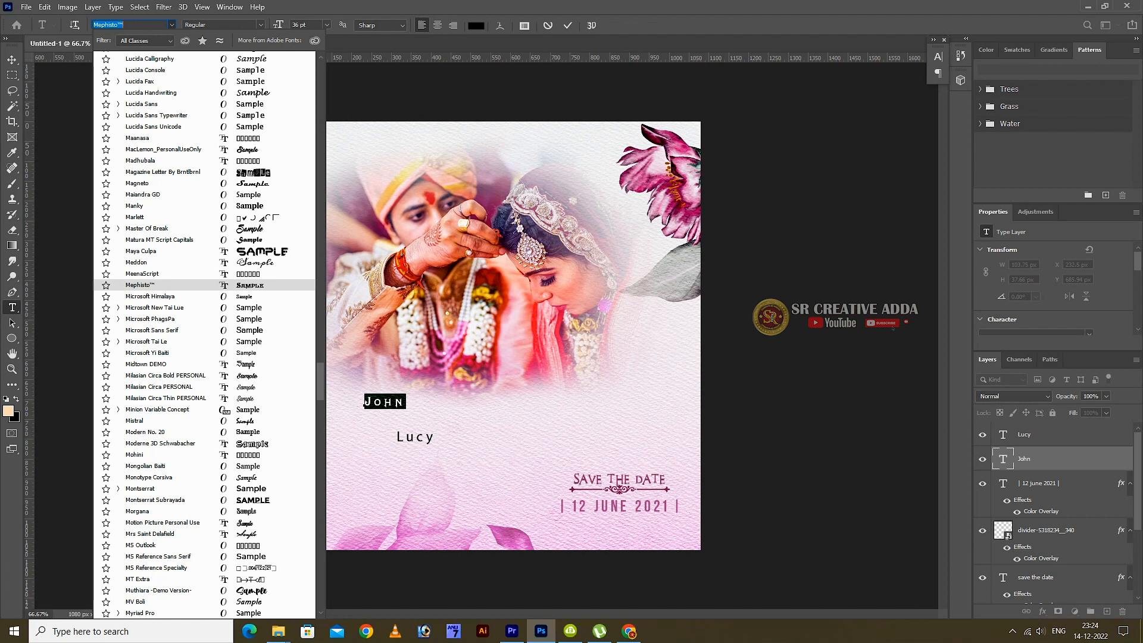
left_click(137, 285)
left_click(568, 25)
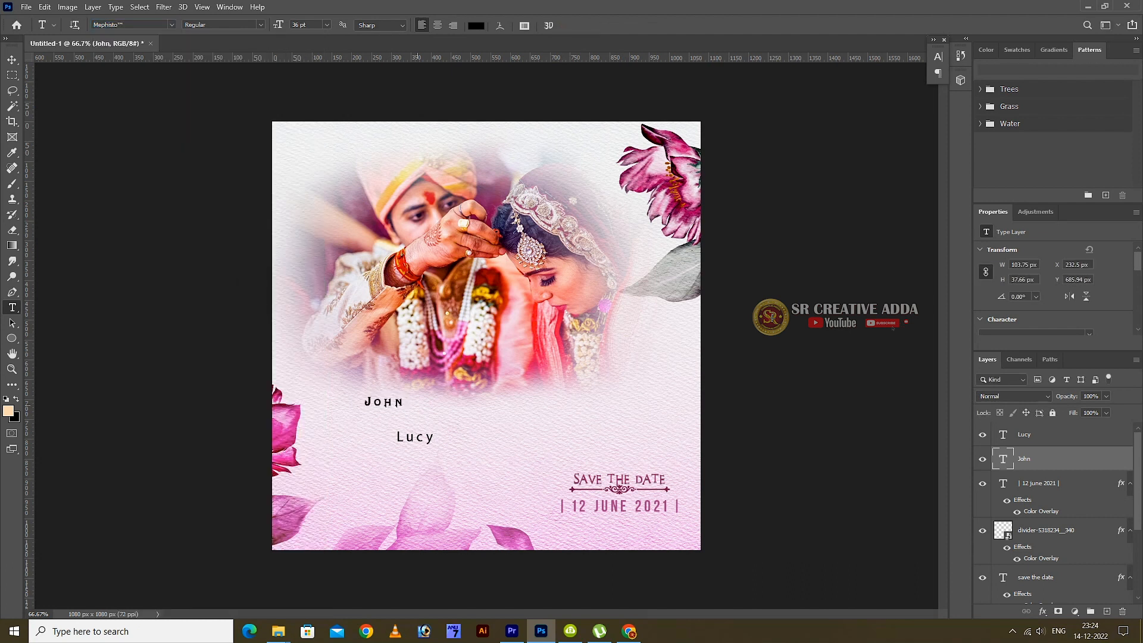
key("ctrl+t")
mouse_move(406, 393)
left_mouse_down()
mouse_move(479, 358)
mouse_move(440, 413)
mouse_move(471, 450)
left_mouse_up()
left_click(588, 25)
- Set the bride's name in the Master Of Break font and enlarge it to about 168 px wide, tucked under the groom's name
key("v")
left_click(417, 438)
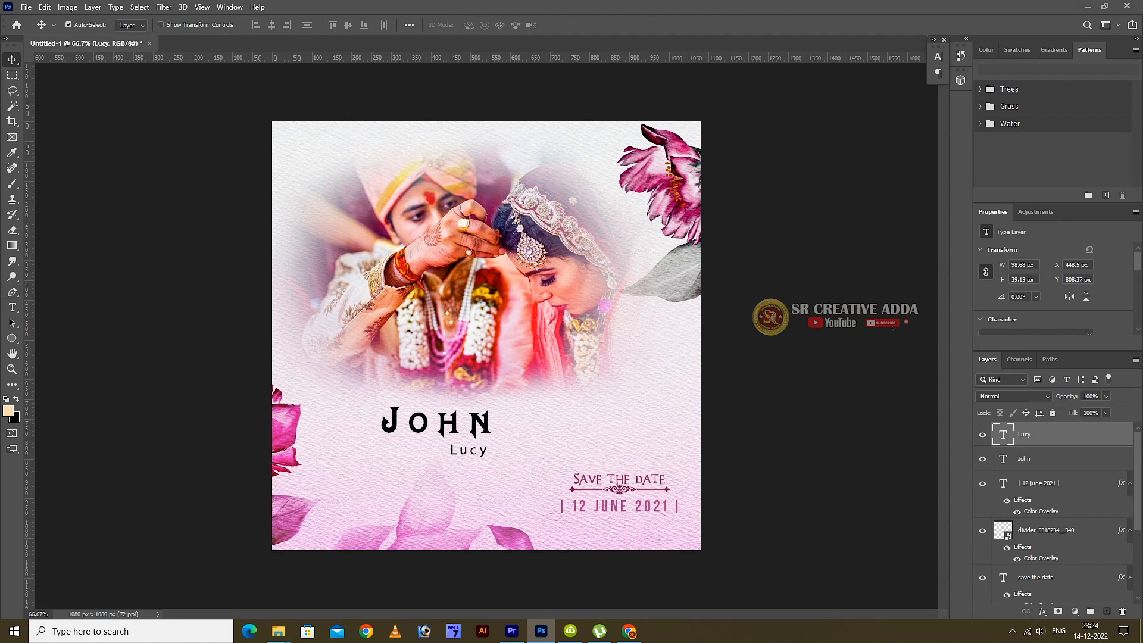
key("t")
left_click(171, 24)
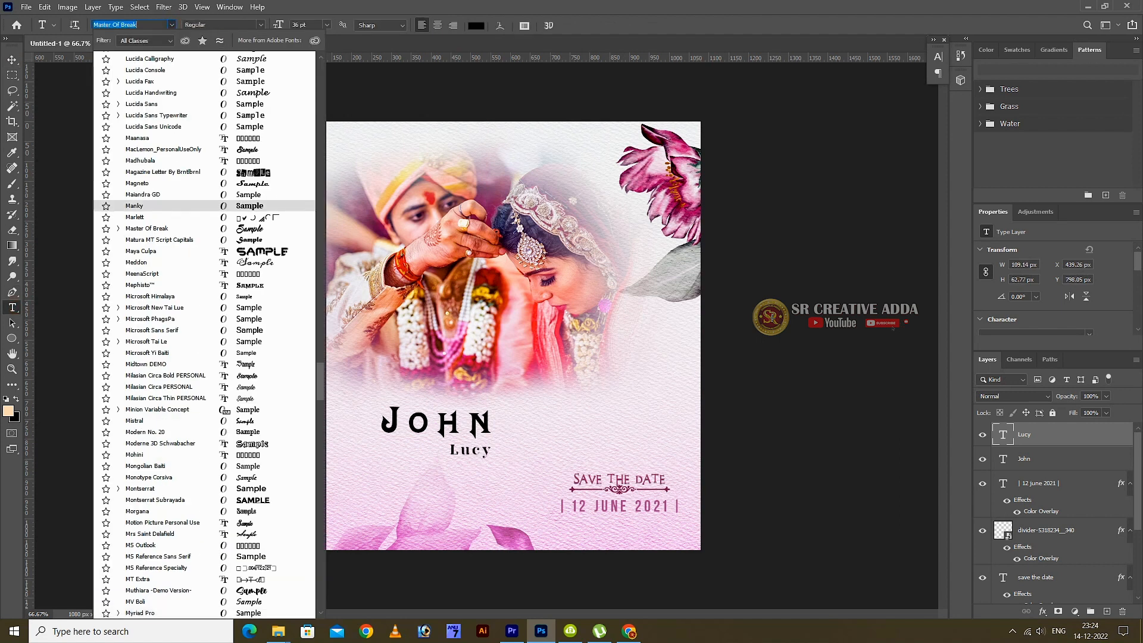
left_click(256, 229)
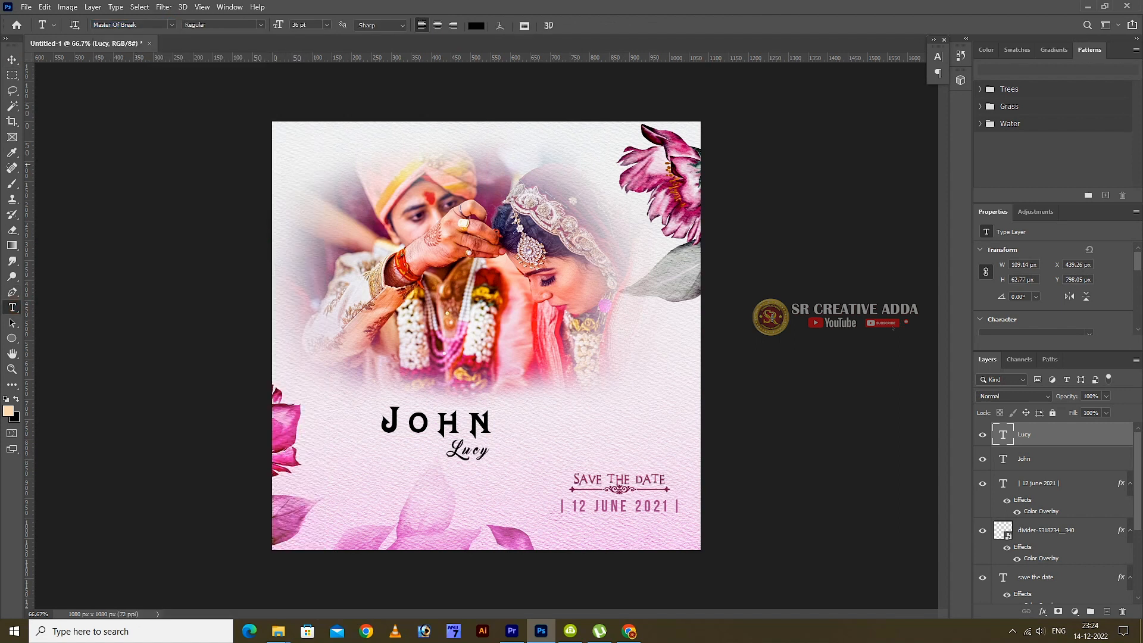
key("v")
key("ctrl+t")
left_click_drag(490, 438, 513, 425)
mouse_move(496, 435)
left_mouse_down()
mouse_move(482, 449)
mouse_move(479, 423)
left_mouse_up()
left_click(590, 25)
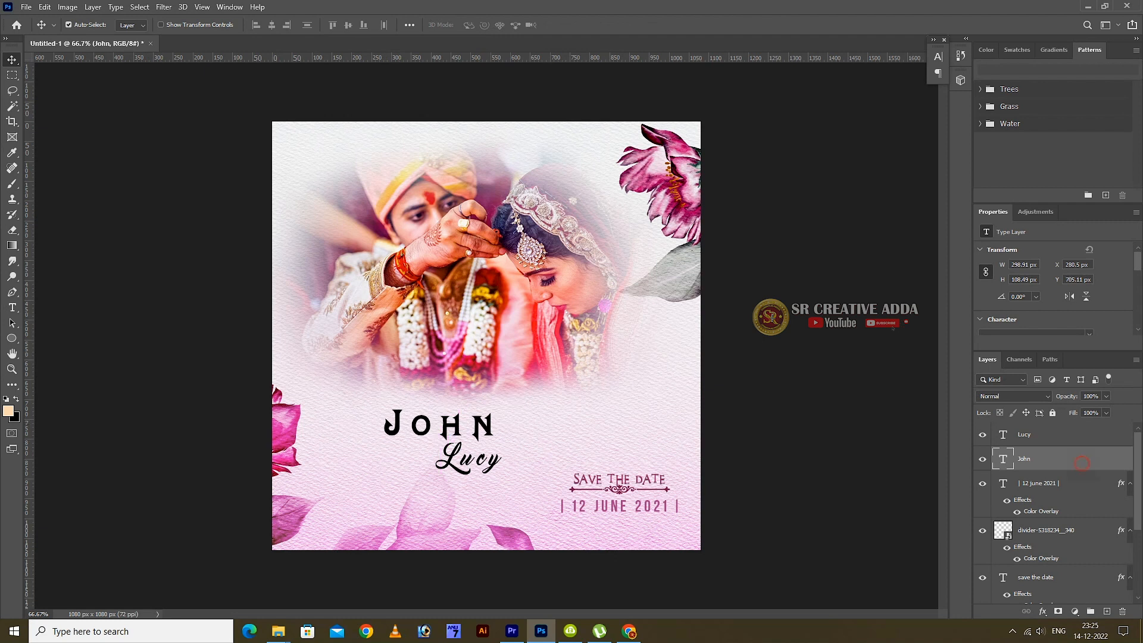
- Give the groom's name a Drop Shadow in crimson #9e2652 with 85% opacity, 4 px distance and 45% spread
double_click(1082, 462)
left_click(611, 337)
left_click(866, 159)
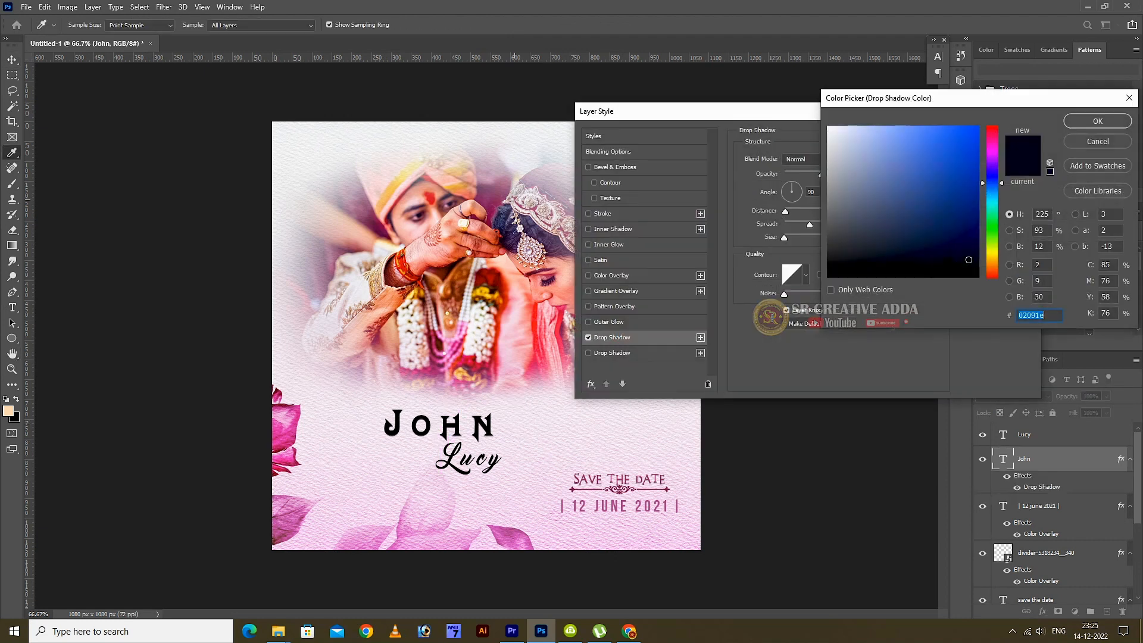
left_click(493, 200)
left_click(290, 421)
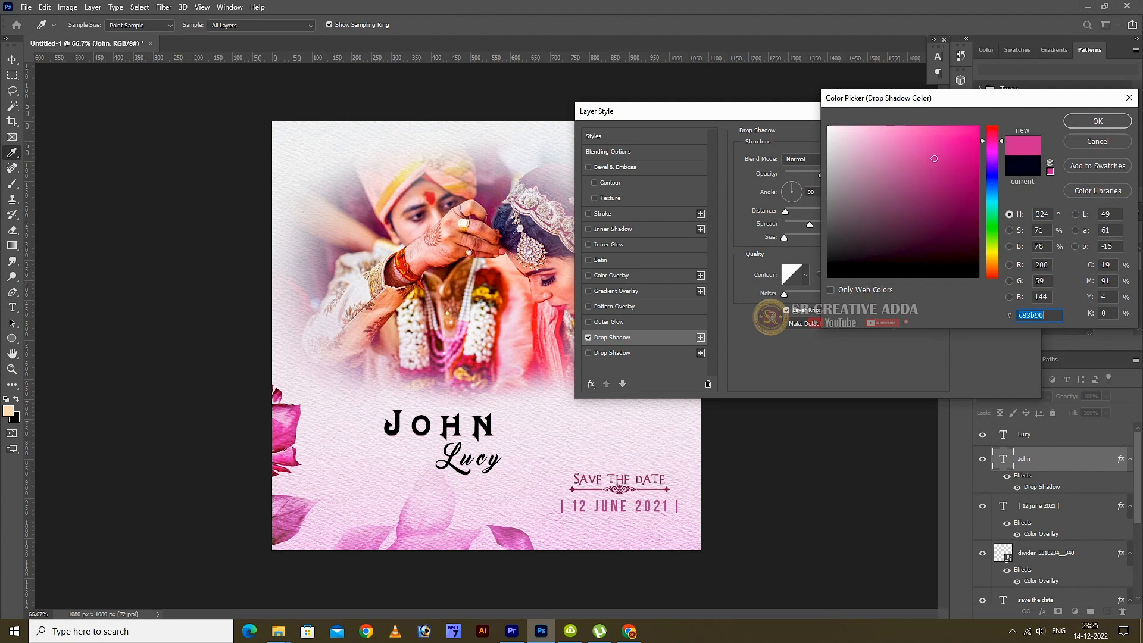
left_click(1098, 121)
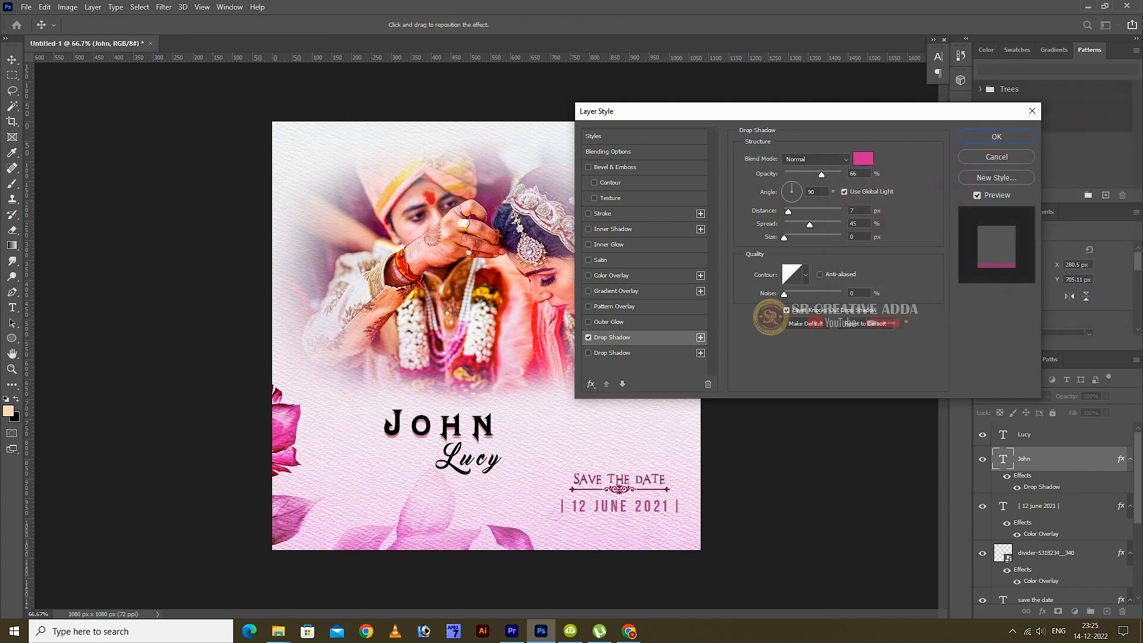
left_click(863, 158)
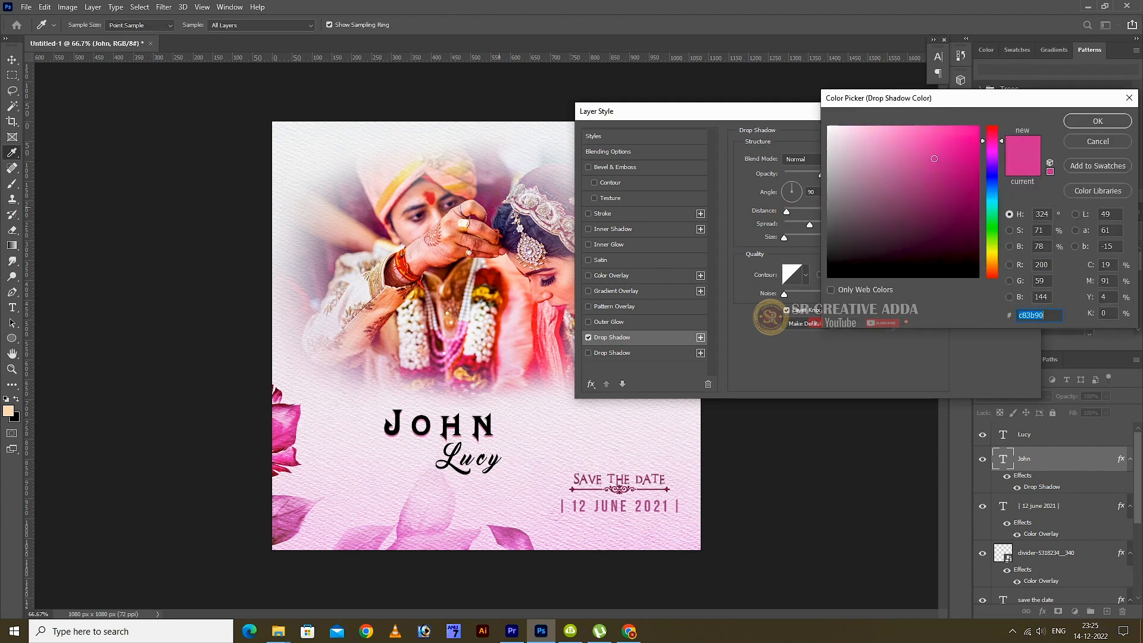
left_click(929, 200)
left_click(942, 183)
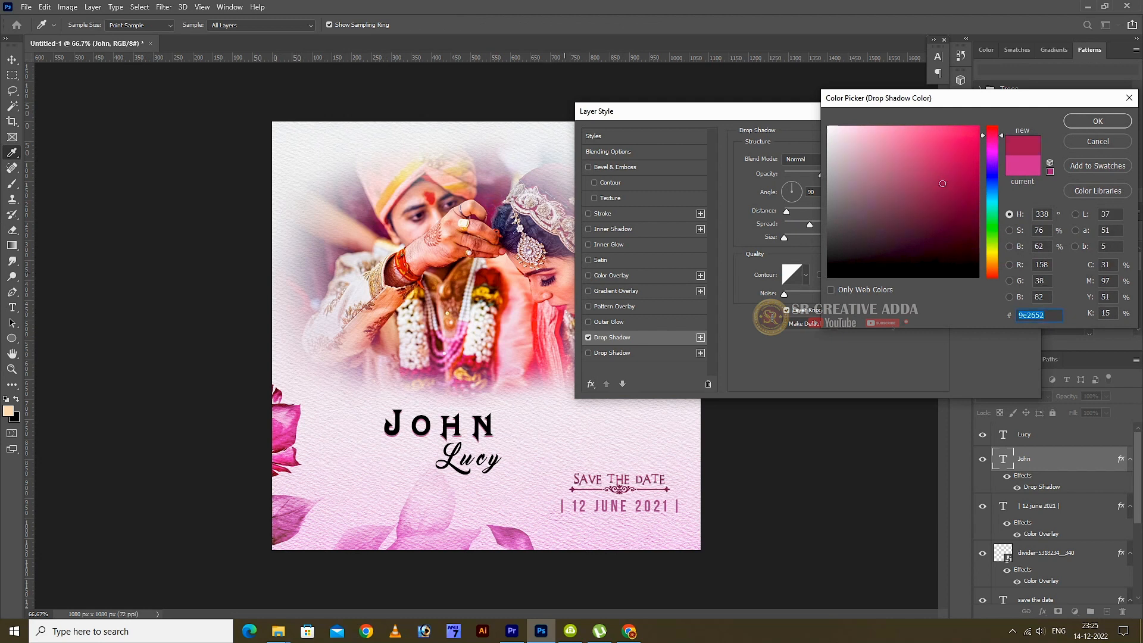
key("Return")
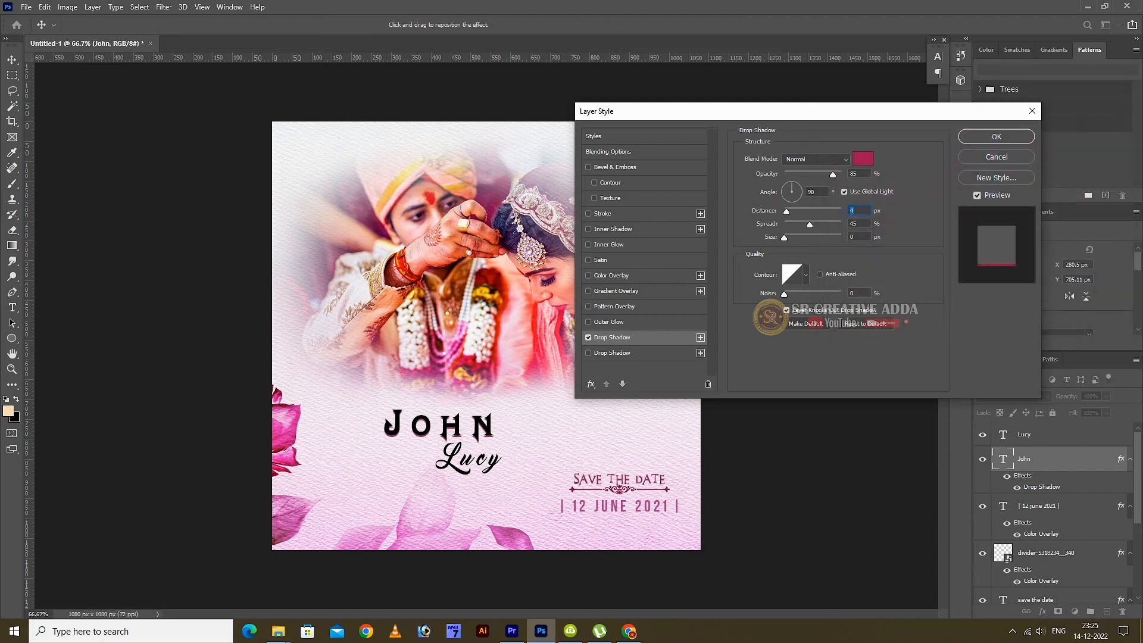
key("Return")
- Copy the Drop Shadow layer style from the groom's name onto the bride's name
right_click(1089, 458)
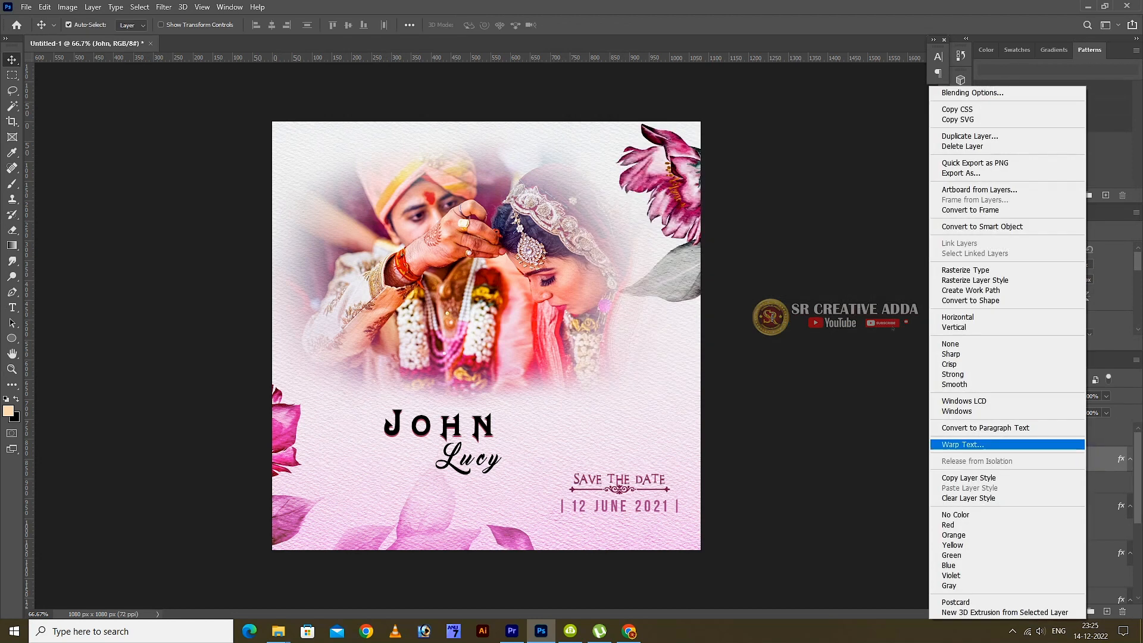
left_click(1056, 478)
right_click(1083, 434)
left_click(1057, 488)
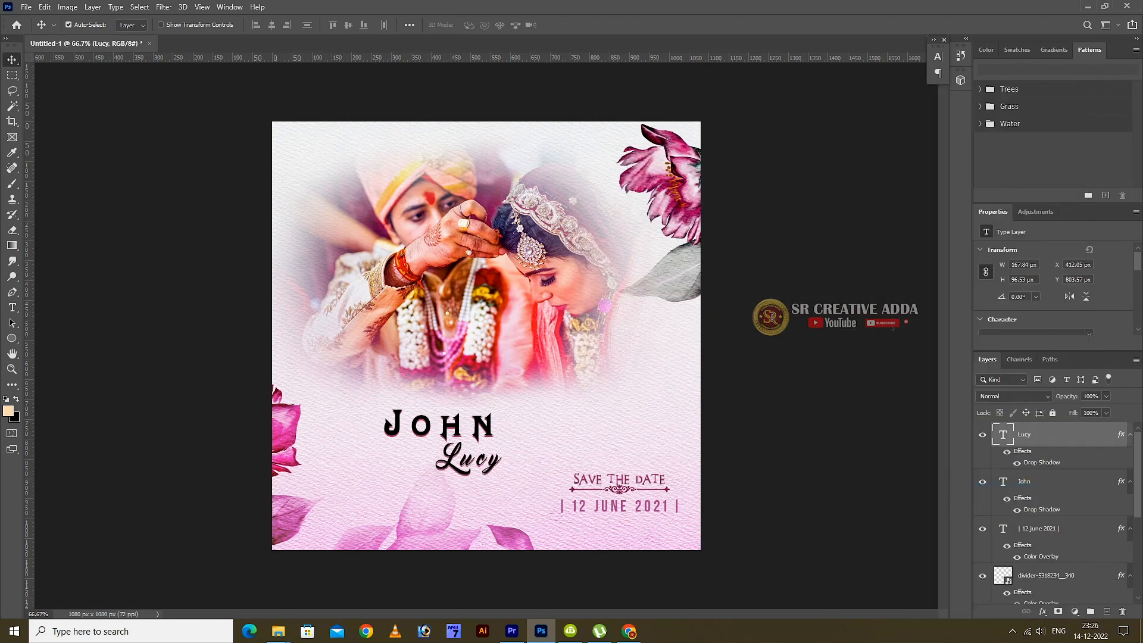
key("t")
key("v")
- Place the fancy-113493 divider image from the LINE DEVIDERS folder onto the canvas
mouse_move(278, 631)
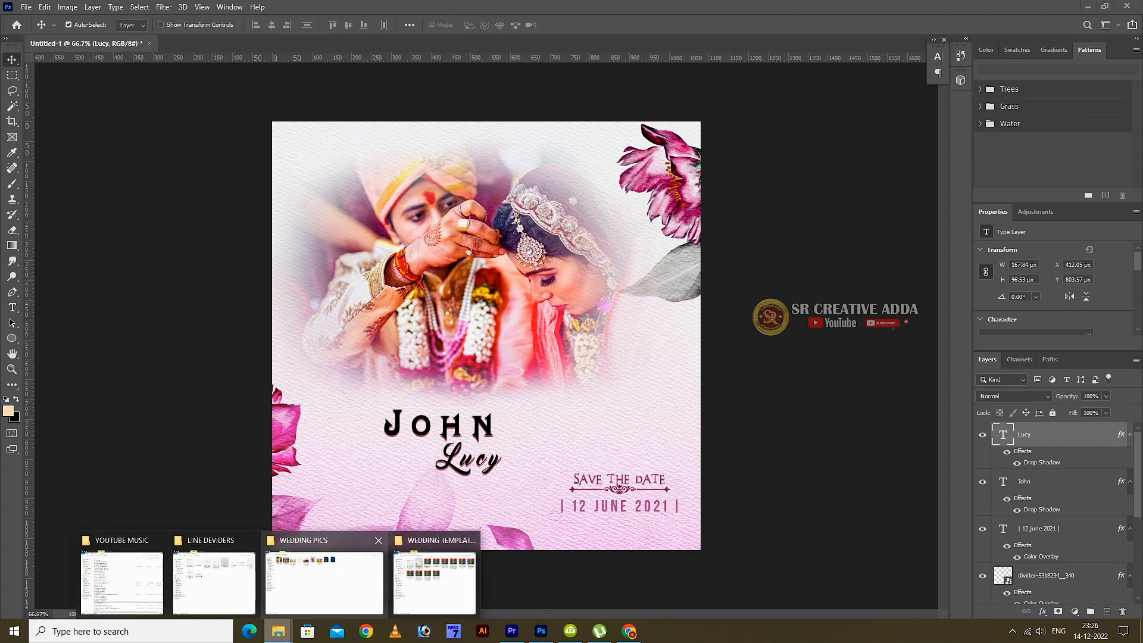
left_click(226, 571)
left_click_drag(725, 178, 119, 286)
key("Return")
- Rasterize the placed fancy divider layer and delete its background so that only the ornament remains
key("w")
left_click(558, 362)
key("Delete")
left_click(556, 233)
right_click(1079, 436)
left_click(969, 323)
key("Delete")
key("ctrl+d")
- Scale the fancy divider to about 356 px wide between the two names and shift the groom's name to about X 259 px
key("ctrl+t")
left_click_drag(602, 325, 499, 473)
left_click(589, 25)
key("alt+[")
left_click_drag(465, 426, 455, 426)
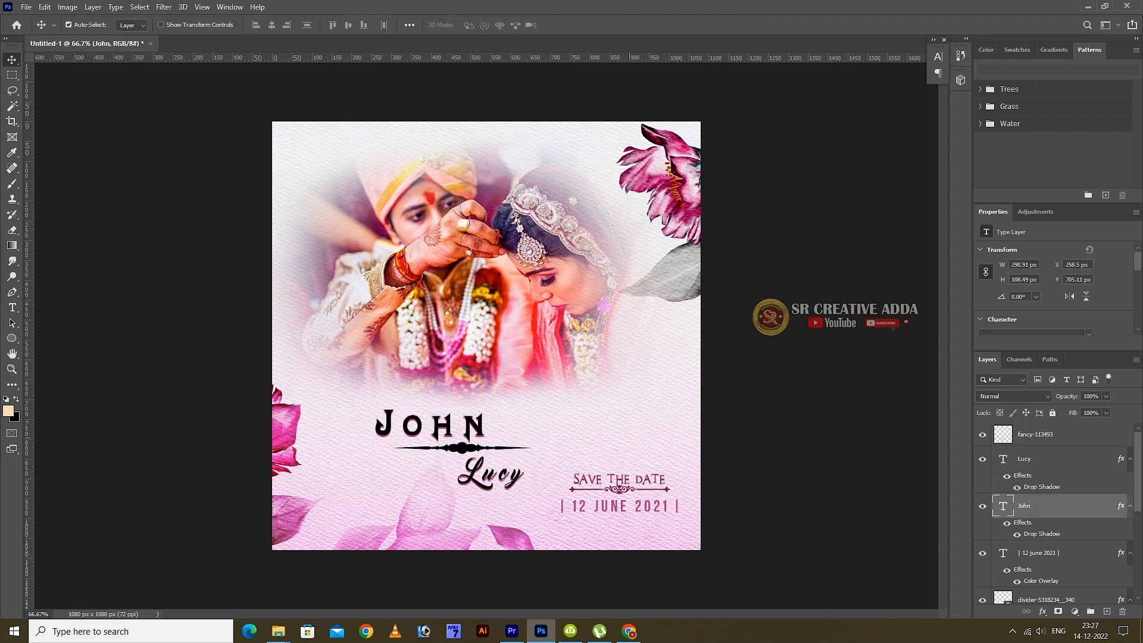
- Add a Gradient Overlay to the groom's name using the magenta-to-dark-purple preset
double_click(1070, 506)
left_click(616, 291)
left_click(814, 184)
scroll(865, 233, "down", 3)
scroll(865, 234, "down", 3)
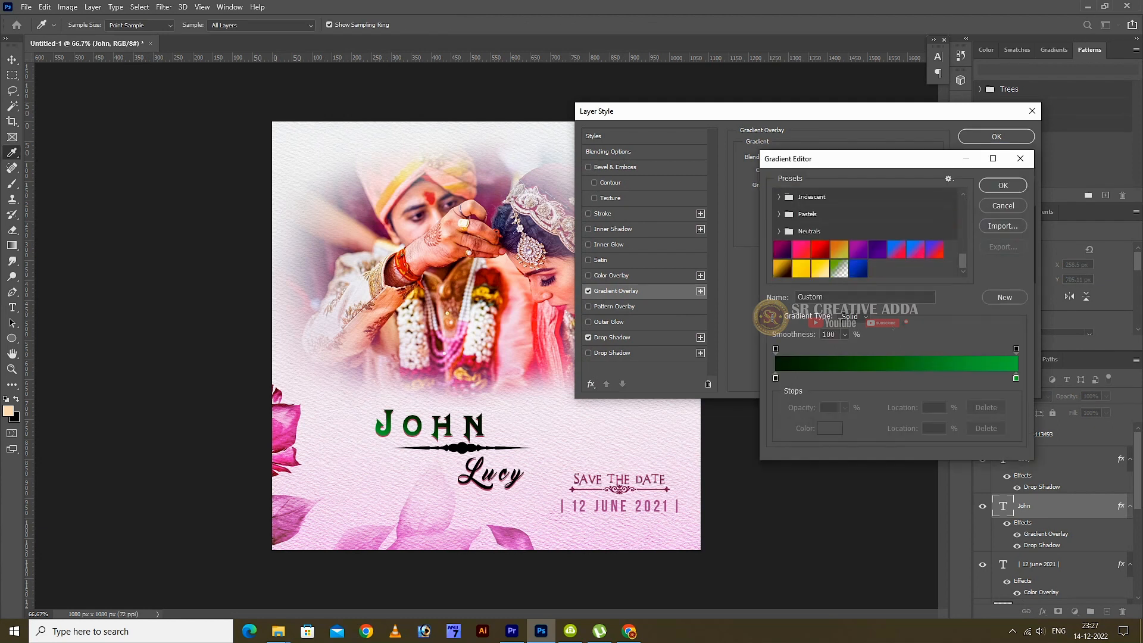
left_click(800, 249)
left_click(781, 249)
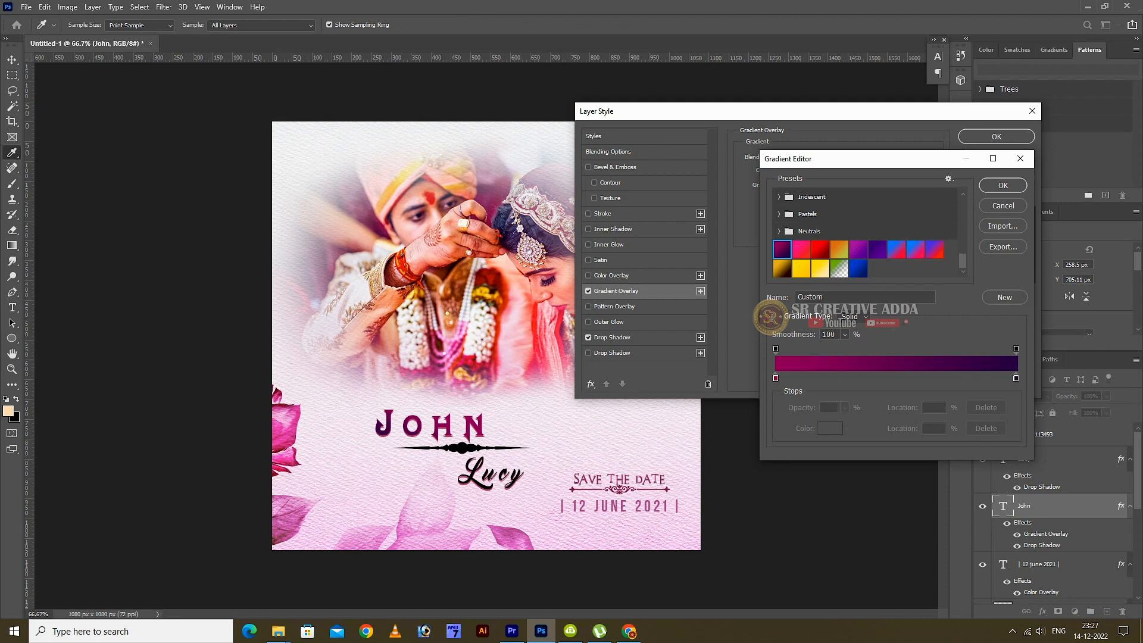
- Set the starting color stop of the groom's name gradient to pink #da41a8 and select its end stop
left_click(776, 377)
left_click(829, 428)
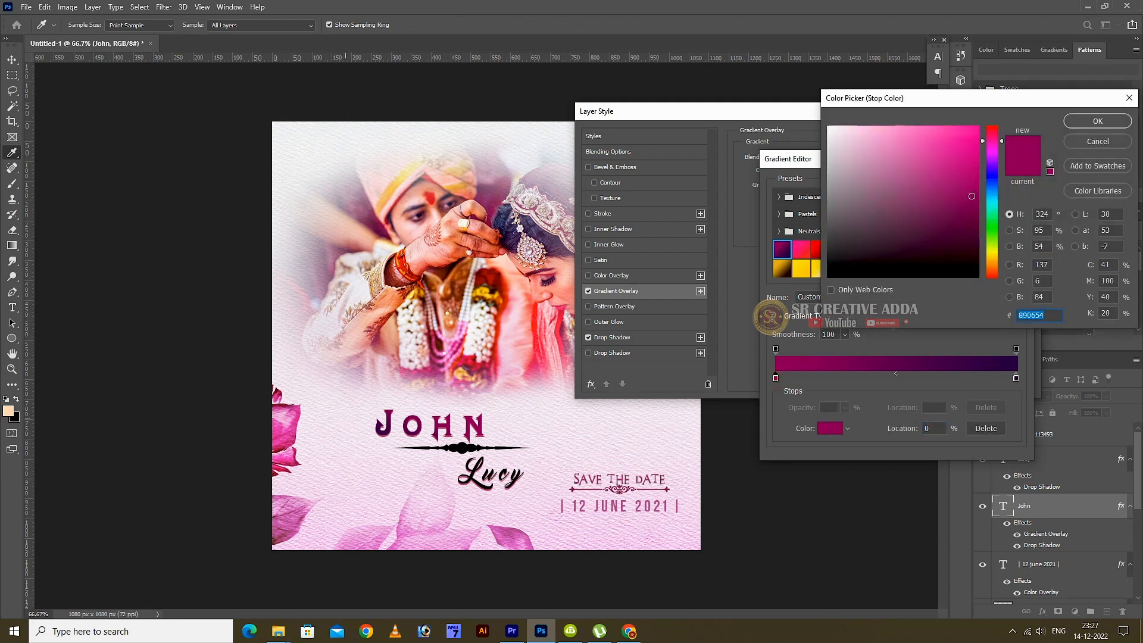
type("da41a8")
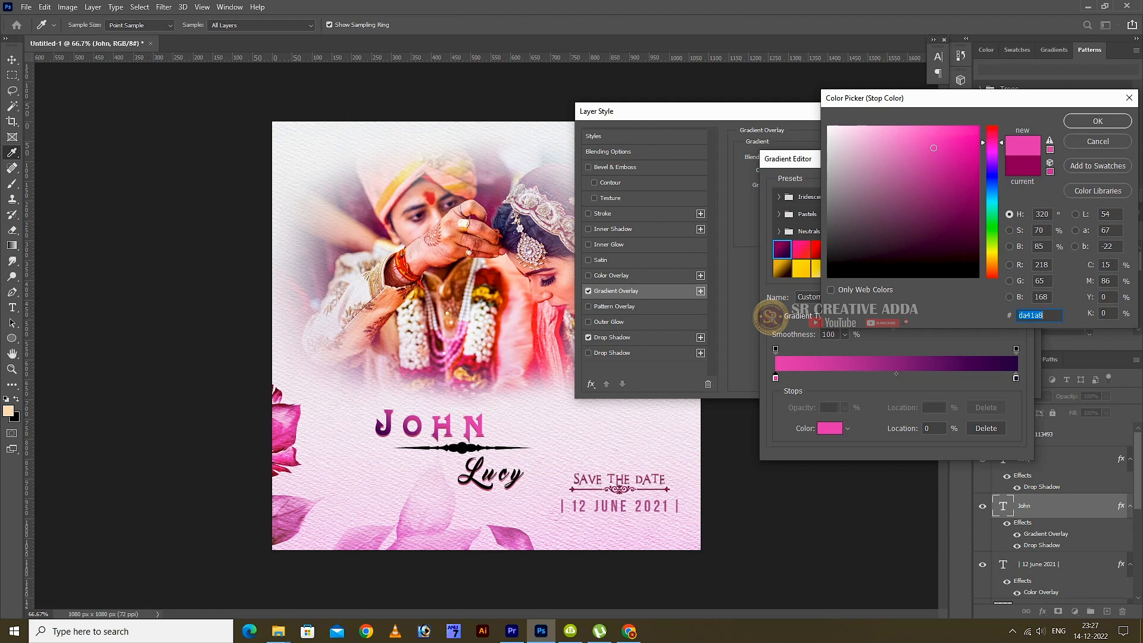
key("Return")
left_click(1015, 378)
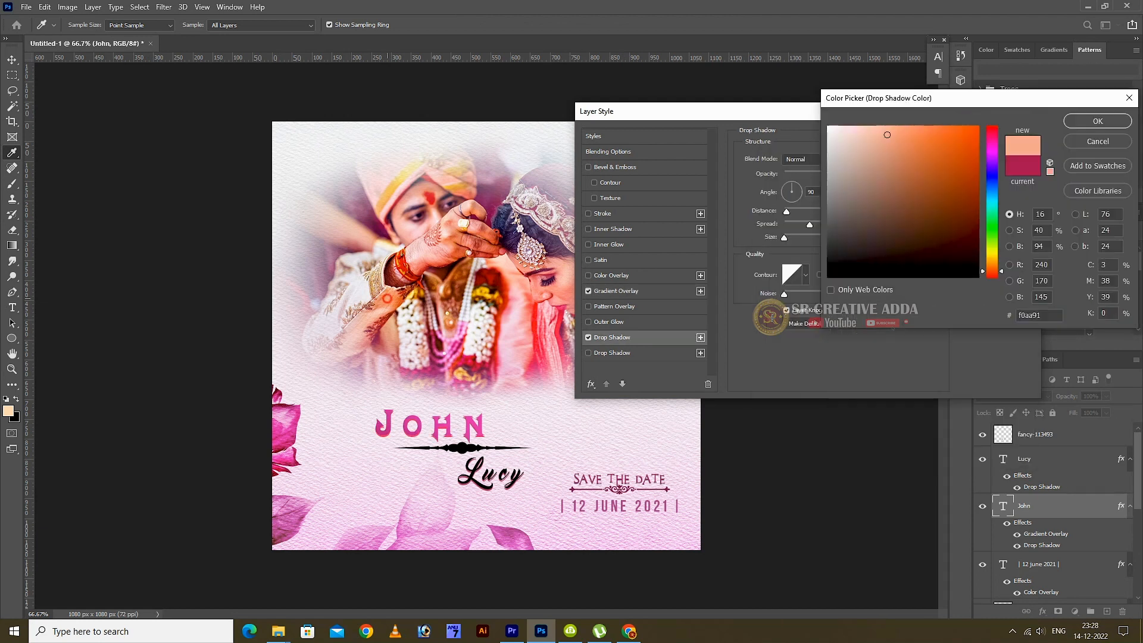
- Recolor the groom's name Drop Shadow to dark red #7f0f10, sampled from the photo, and set its opacity to 64%
left_click(387, 298)
left_click(406, 517)
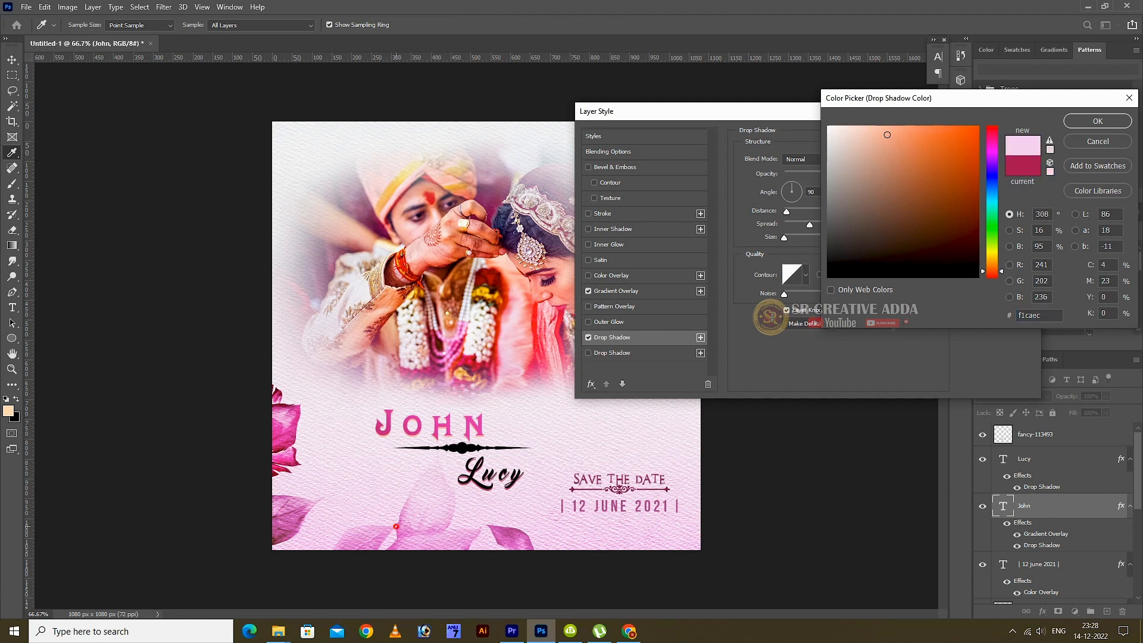
left_click(493, 271)
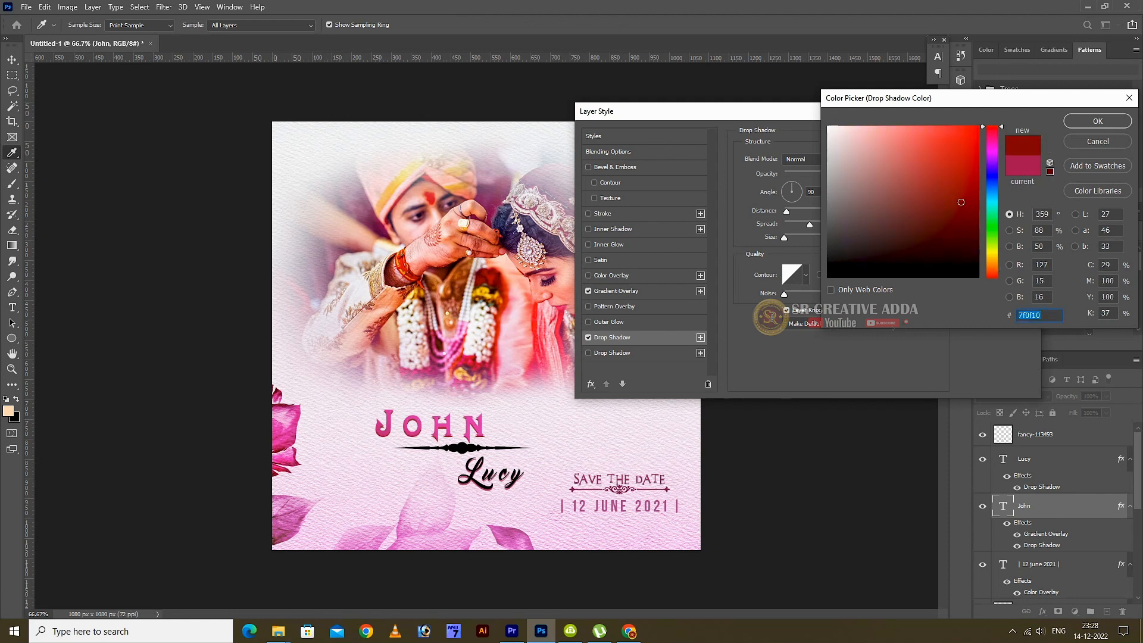
key("Return")
left_click(820, 174)
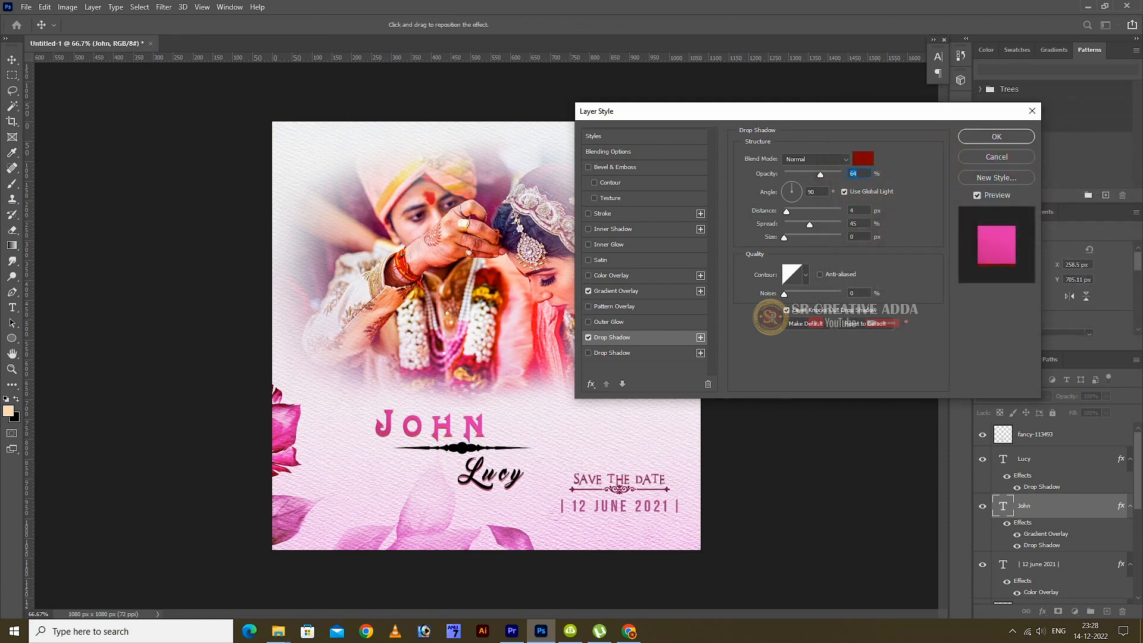
key("Return")
- Copy the Gradient Overlay and Drop Shadow style from the groom's name onto the bride's name
right_click(1086, 505)
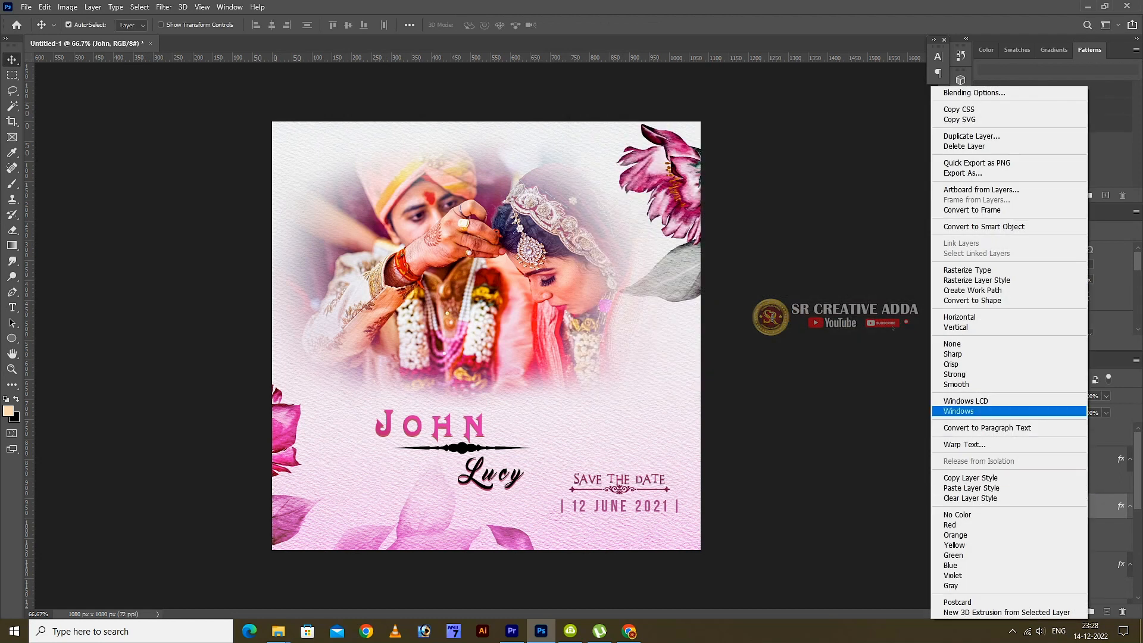
left_click(1036, 478)
left_click(1035, 458)
right_click(1065, 458)
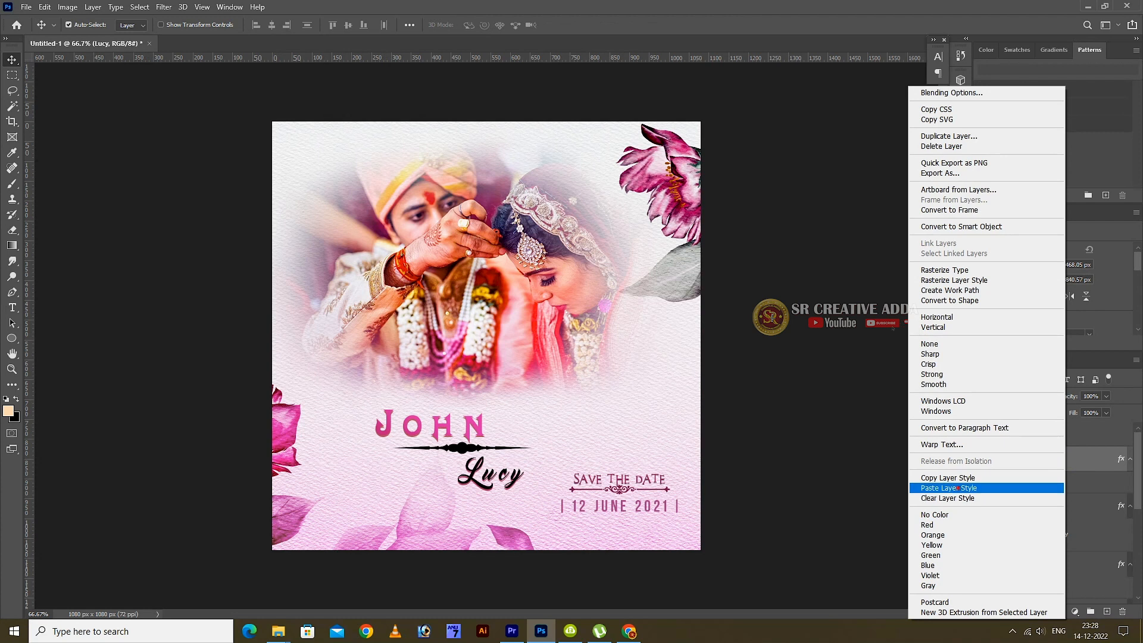
left_click(949, 487)
- Apply a Gradient Overlay with adjusted opacity and a recolored Drop Shadow to the fancy divider between the two names
left_click(463, 447)
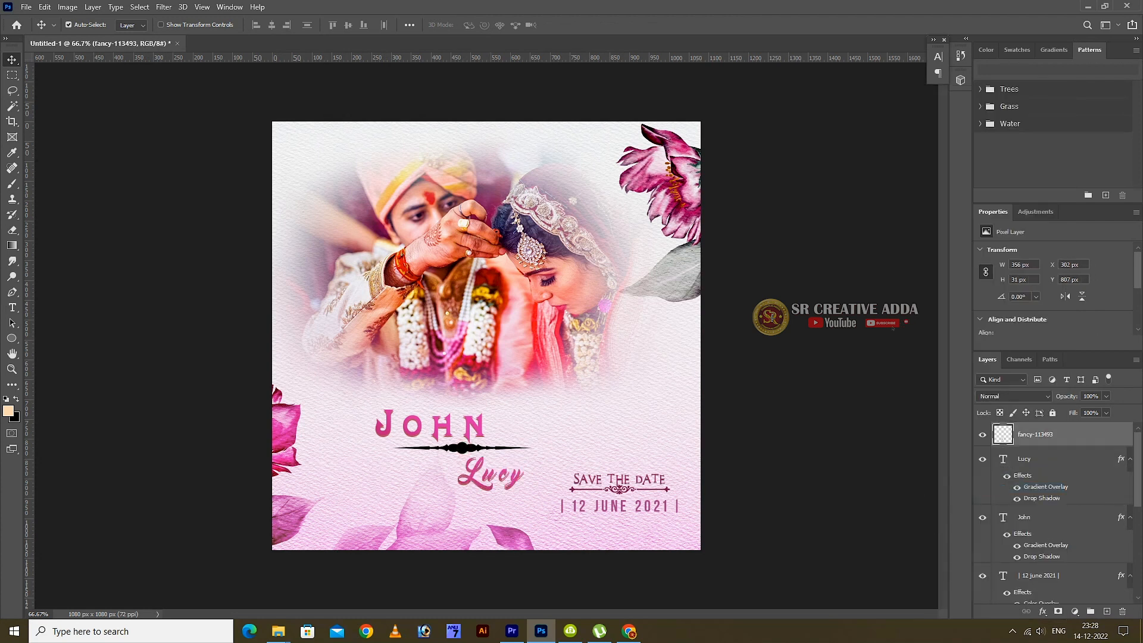
double_click(1089, 433)
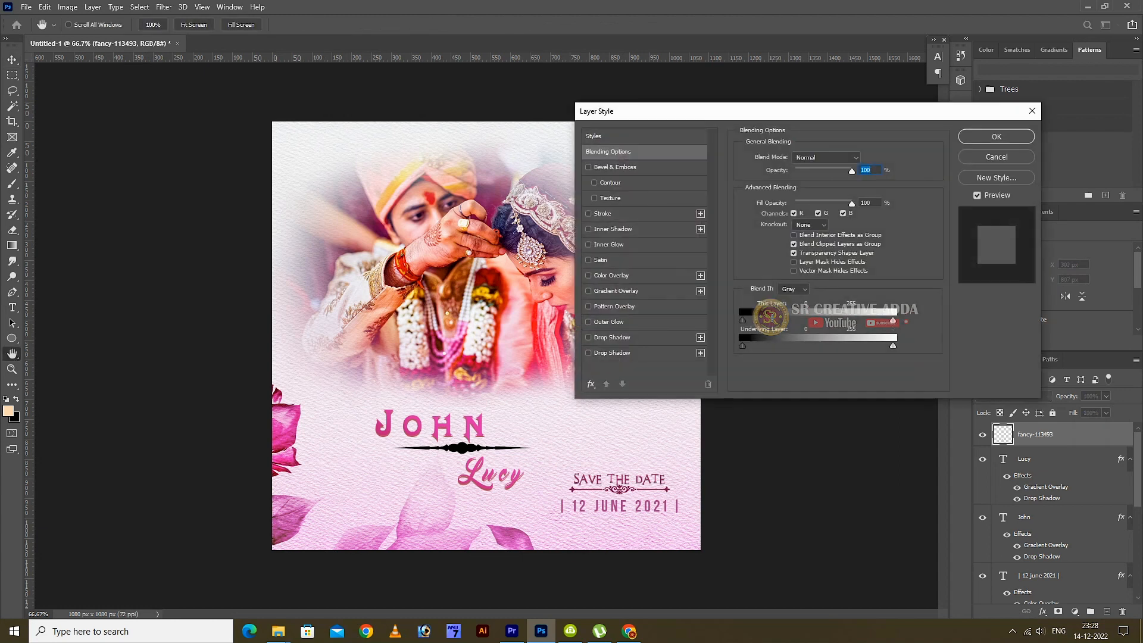
left_click(616, 291)
mouse_move(847, 170)
left_mouse_down()
mouse_move(812, 170)
mouse_move(831, 170)
left_mouse_up()
left_click(613, 337)
left_click(863, 159)
left_click(834, 245)
key("Return")
key("Return")
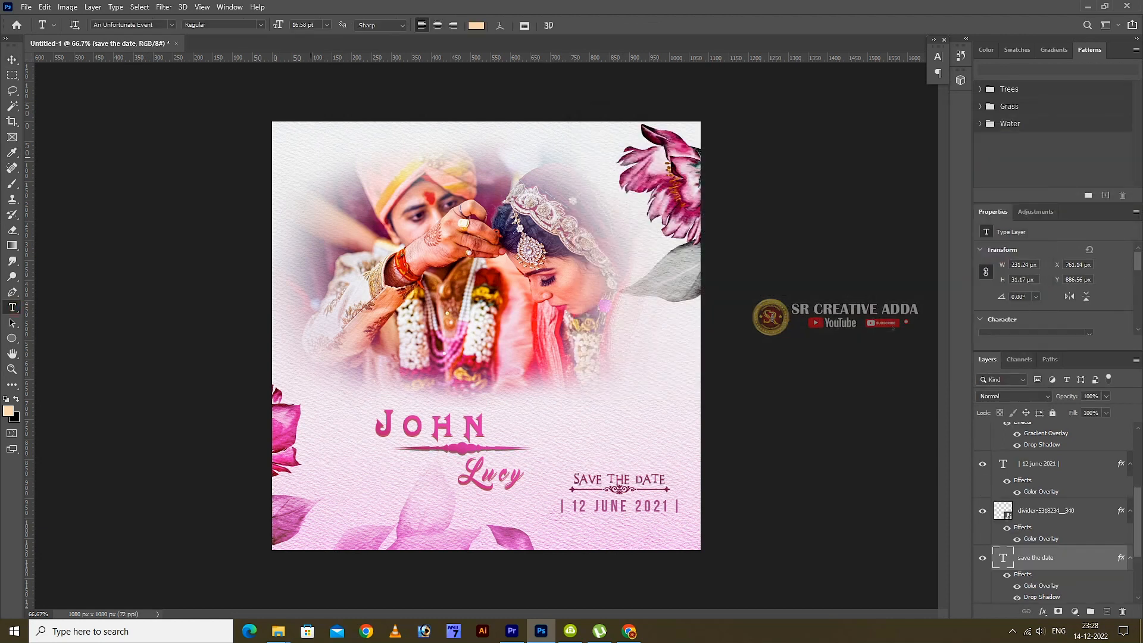
- Add the text "SR CREATIVE ADDA" at 36 pt above the couple photo near the invitation's upper-left corner
left_click(310, 153)
type("SR CRE")
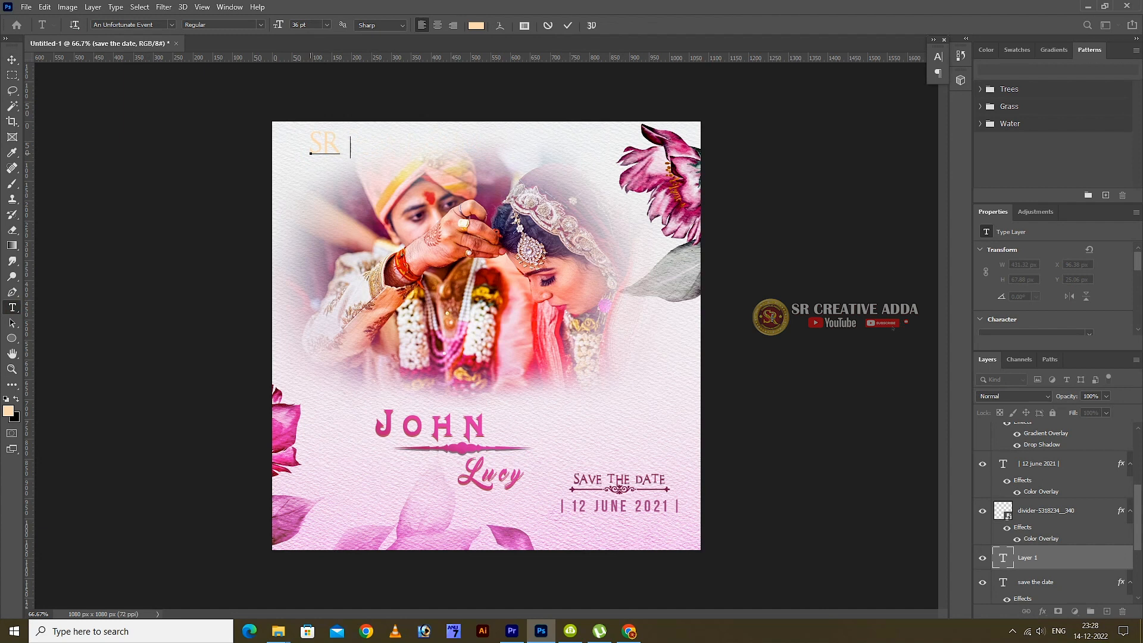
type("ATIVE ADDA")
left_click(568, 25)
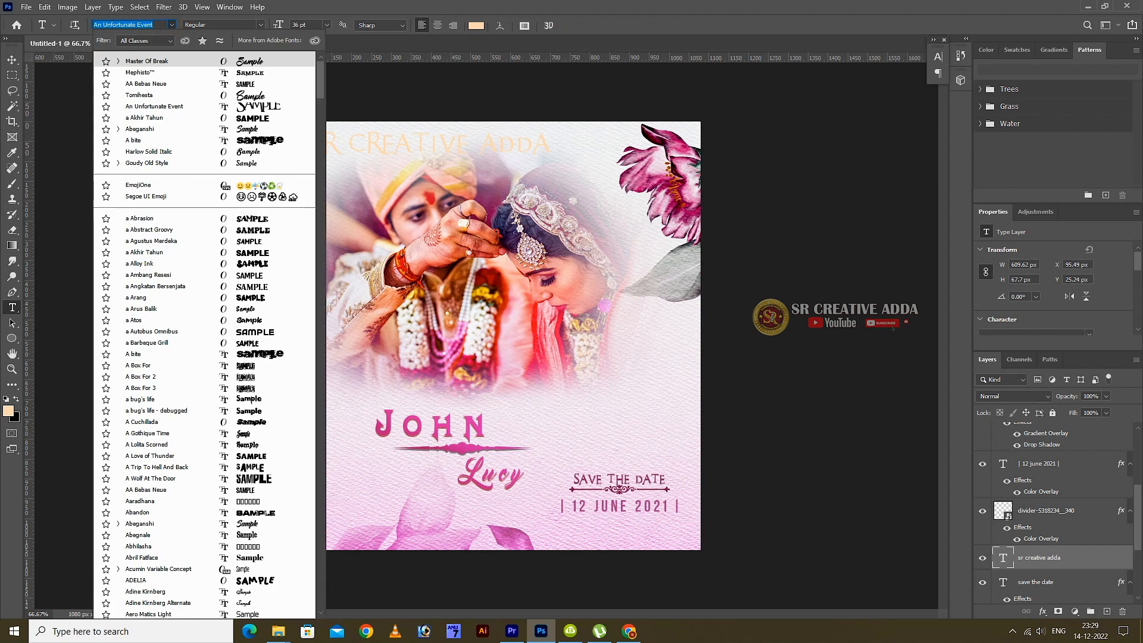
- Set the "SR CREATIVE ADDA" text in the a Ambang Resesi font and recolor it dark magenta, sampled from the flower
left_click(148, 275)
left_click(475, 25)
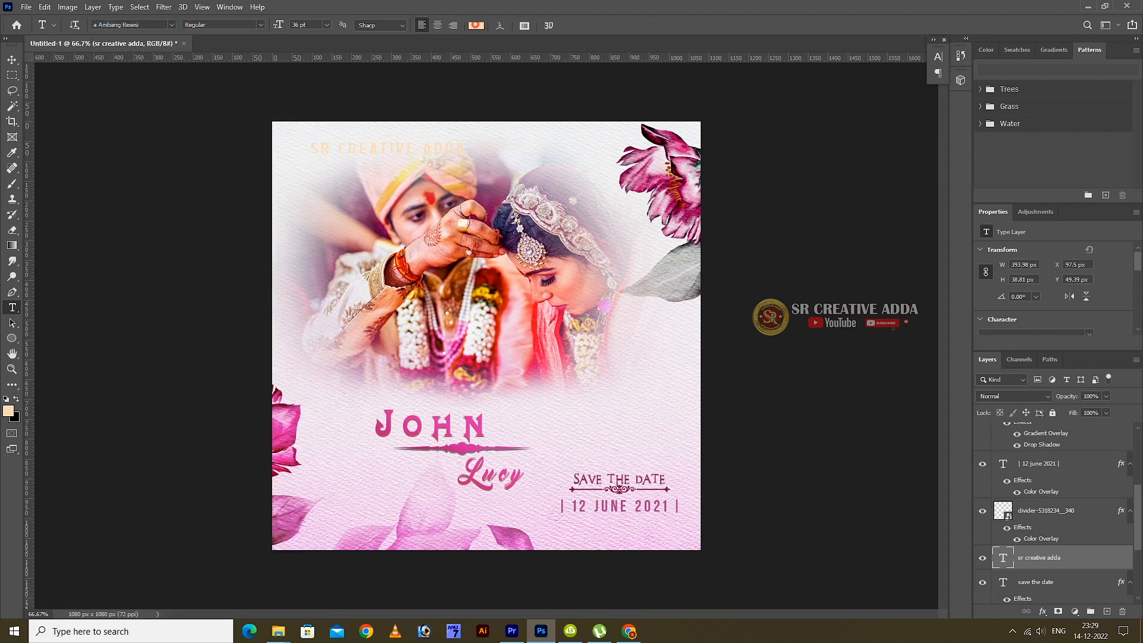
left_click(666, 139)
left_click(1099, 120)
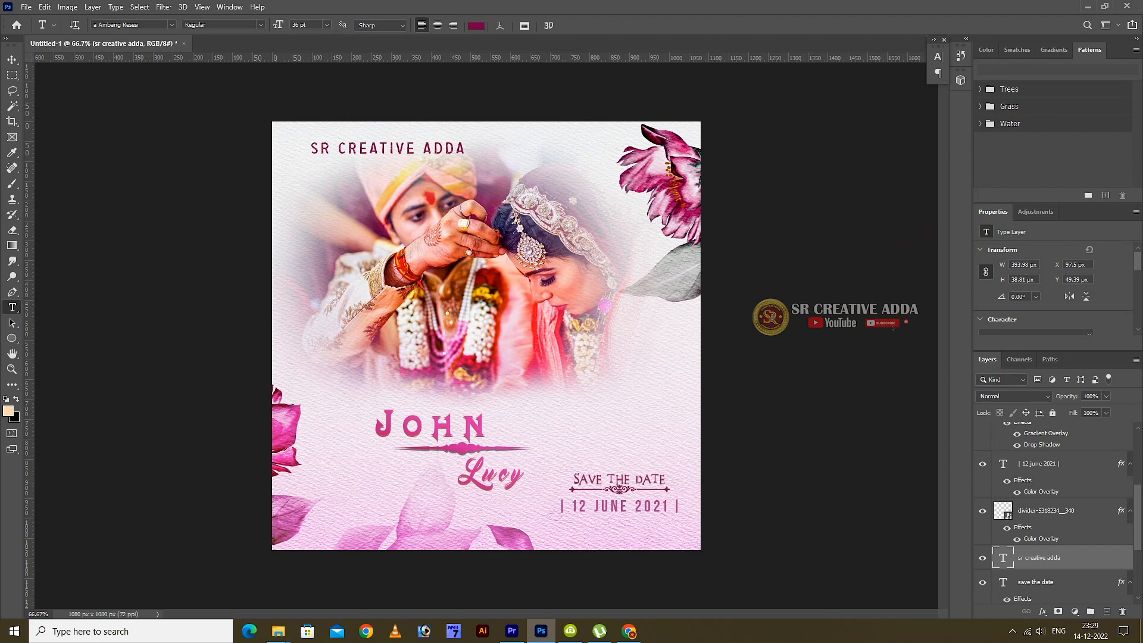
- Apply a Drop Shadow to the "SR CREATIVE ADDA" text with 68% opacity, 4 px distance and 45% spread
double_click(1113, 557)
left_click(613, 337)
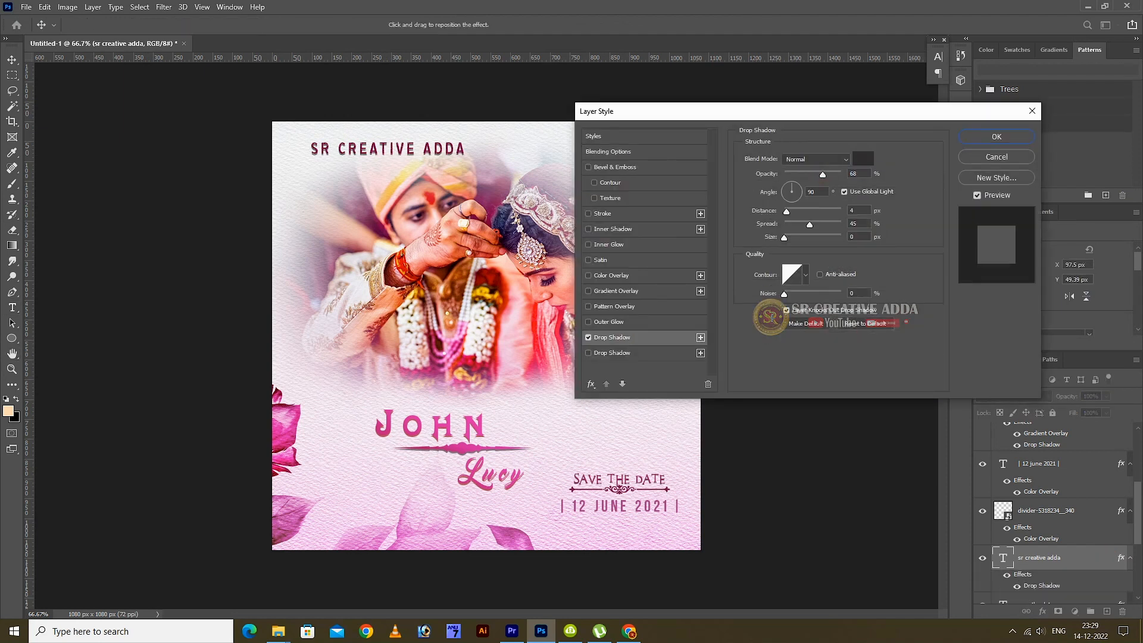
left_click(996, 137)
- Scale the "SR CREATIVE ADDA" text to about 74% and move it into the invitation's upper-left corner
left_click(12, 59)
key("ctrl+t")
left_click_drag(465, 141, 427, 145)
left_click_drag(392, 150, 379, 148)
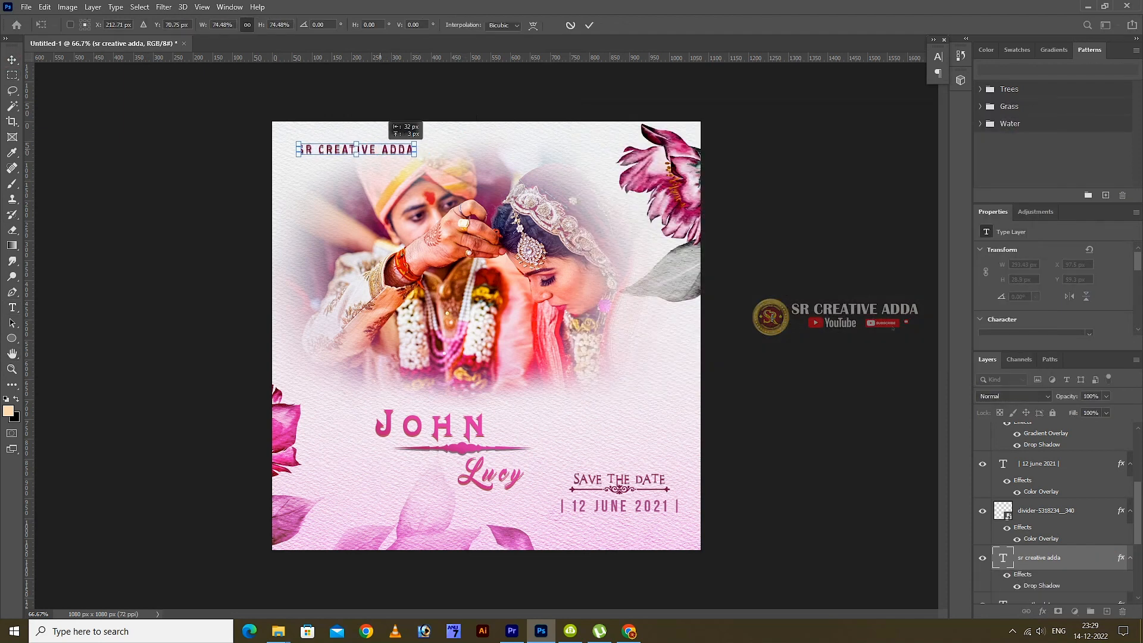
left_click(588, 26)
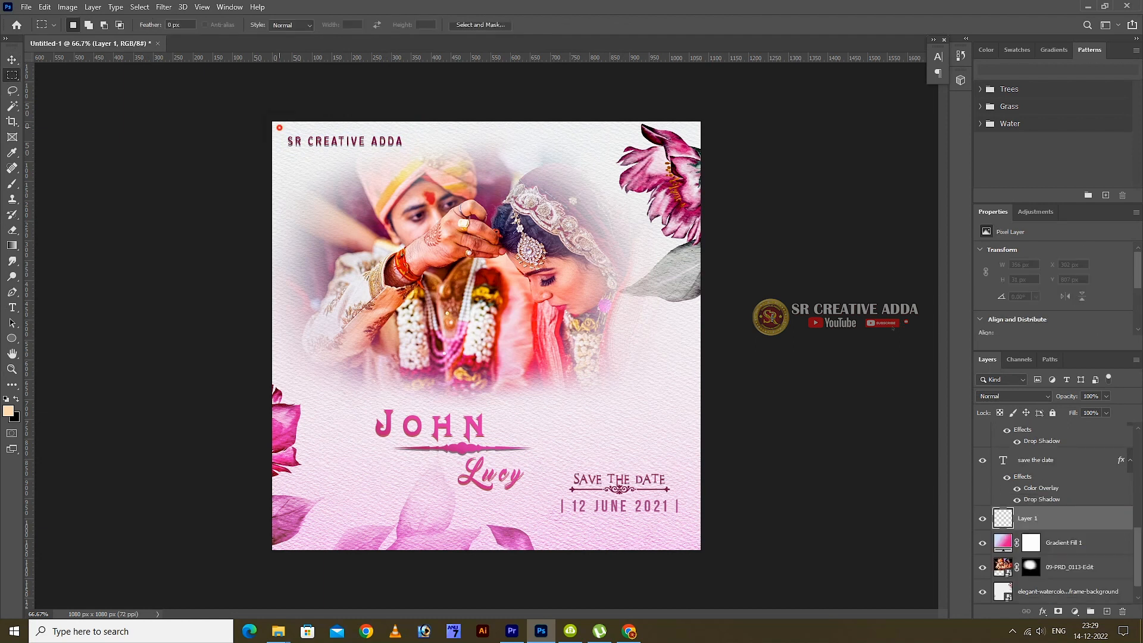
- Stroke an inset rectangular selection of about 1044 × 1047 px with a 2 px dark red centered border and set its layer opacity to 52%
left_click_drag(279, 127, 693, 543)
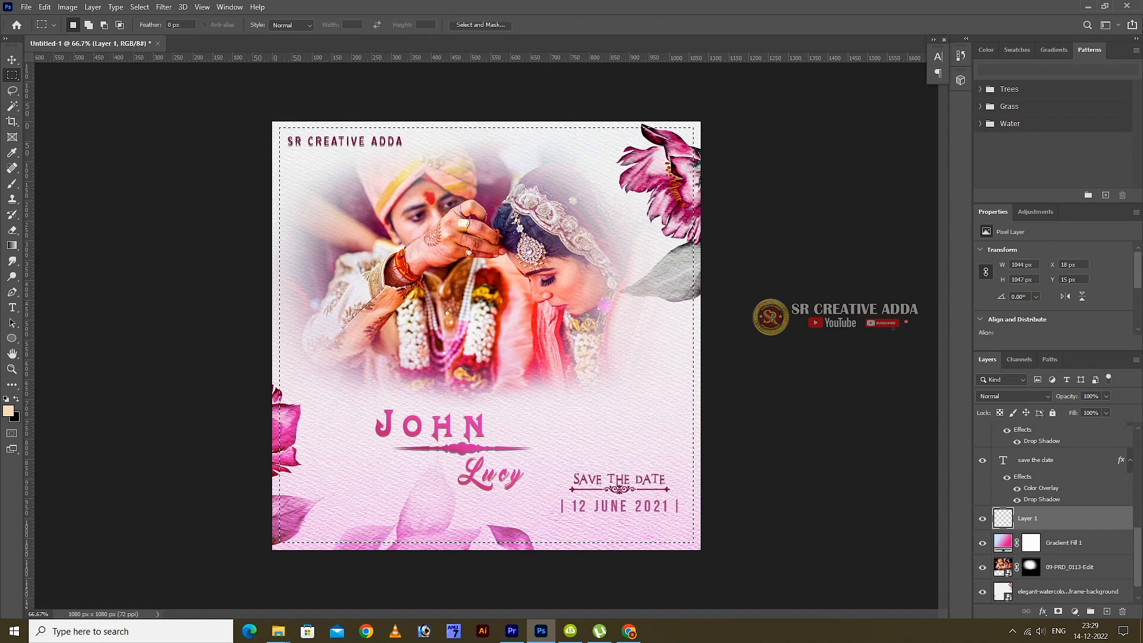
left_click(45, 7)
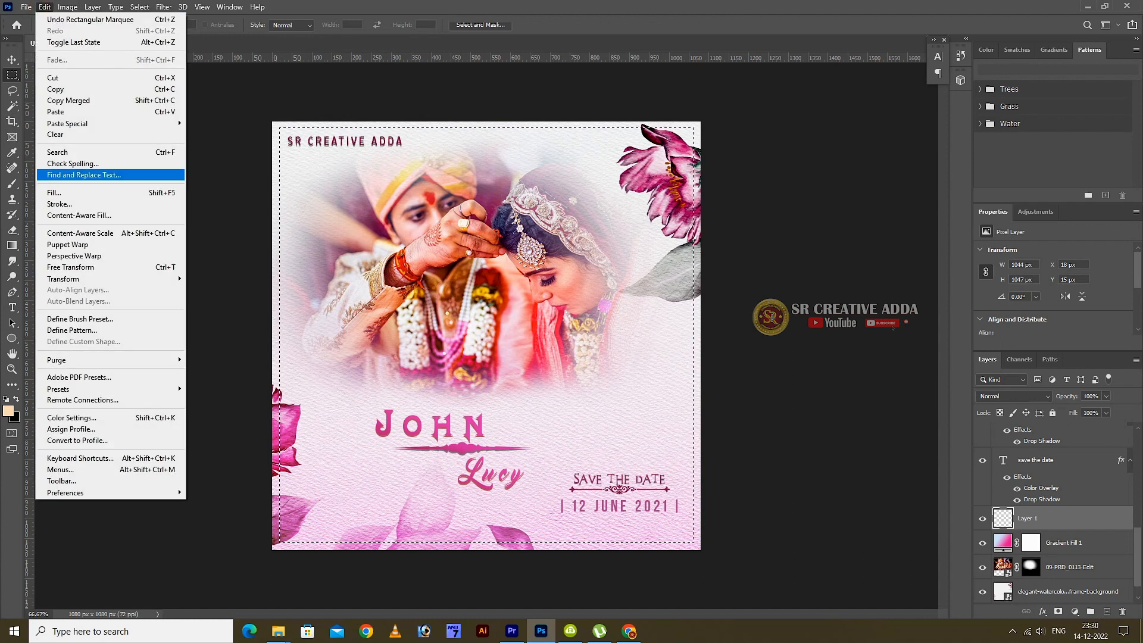
left_click(60, 203)
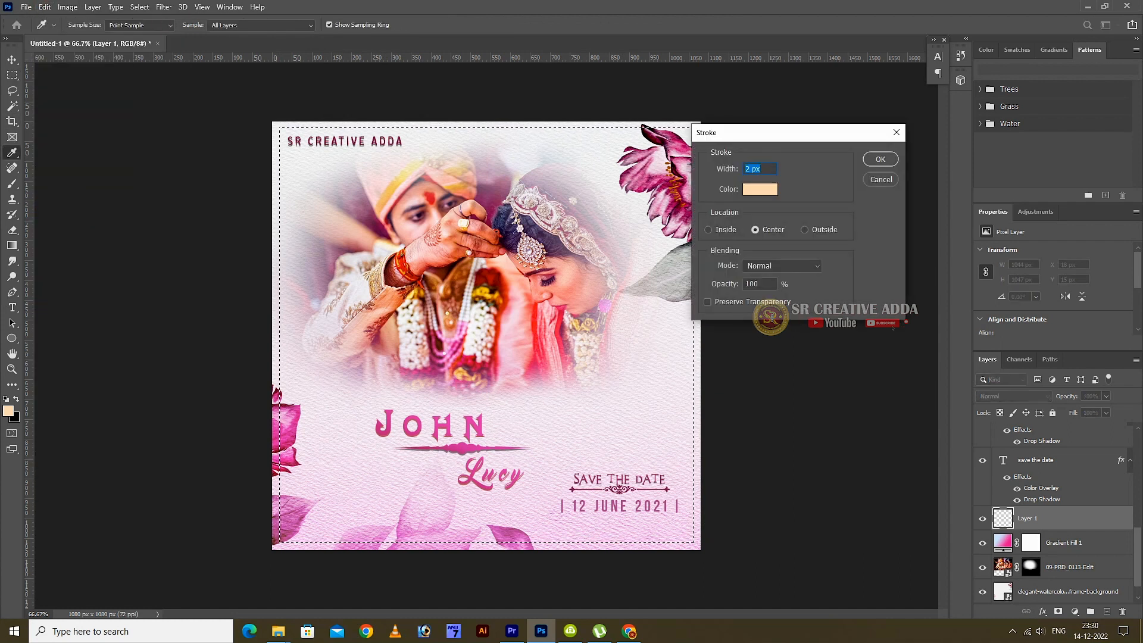
left_click(759, 189)
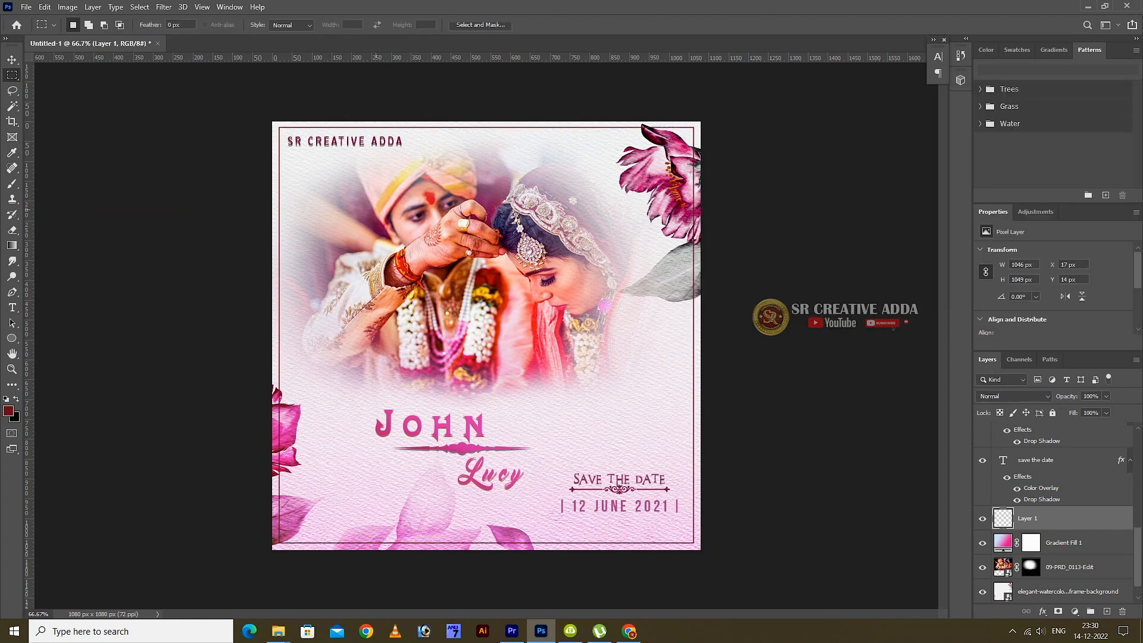
left_click(1106, 396)
left_click_drag(1110, 410, 1084, 410)
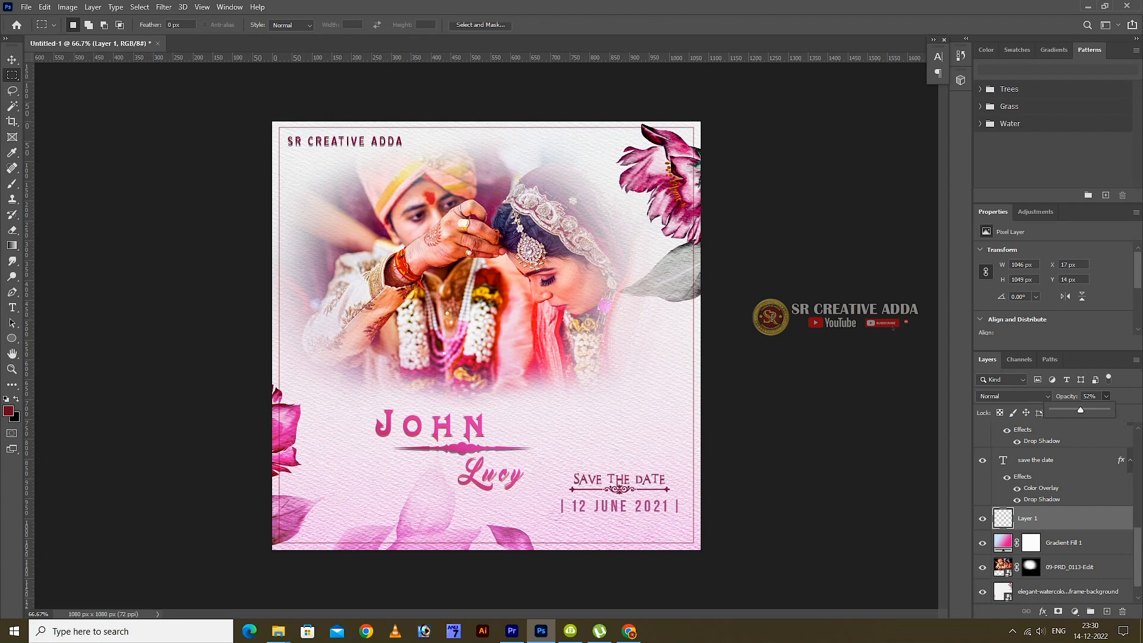
- Save the invitation on the computer as a layered Photoshop file in the WEDDING PICS folder
left_click(26, 7)
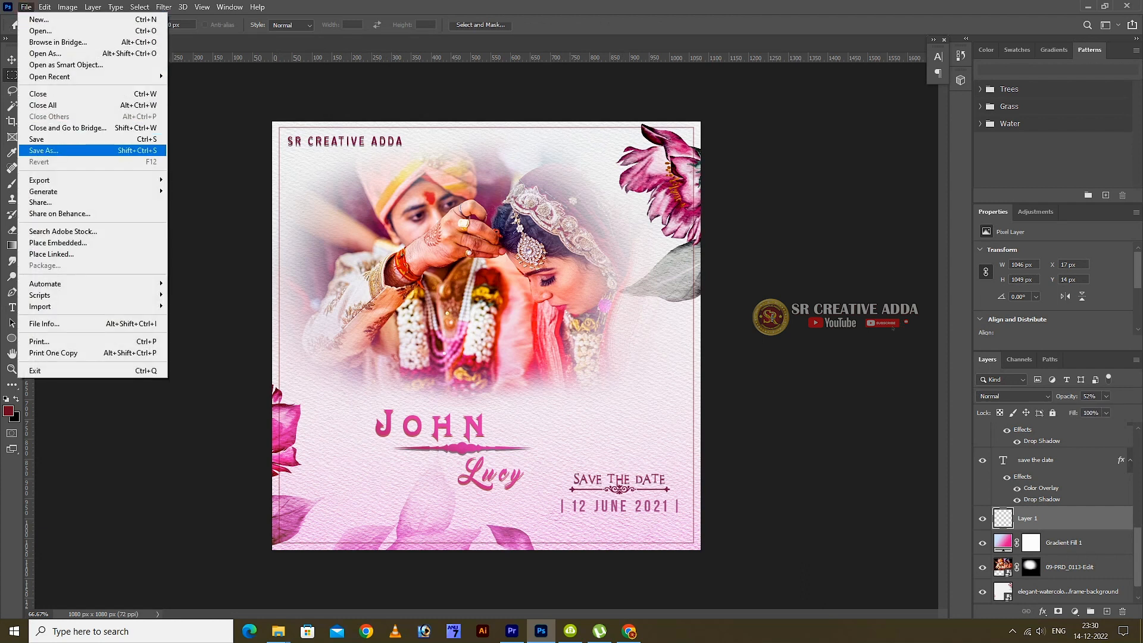
left_click(36, 139)
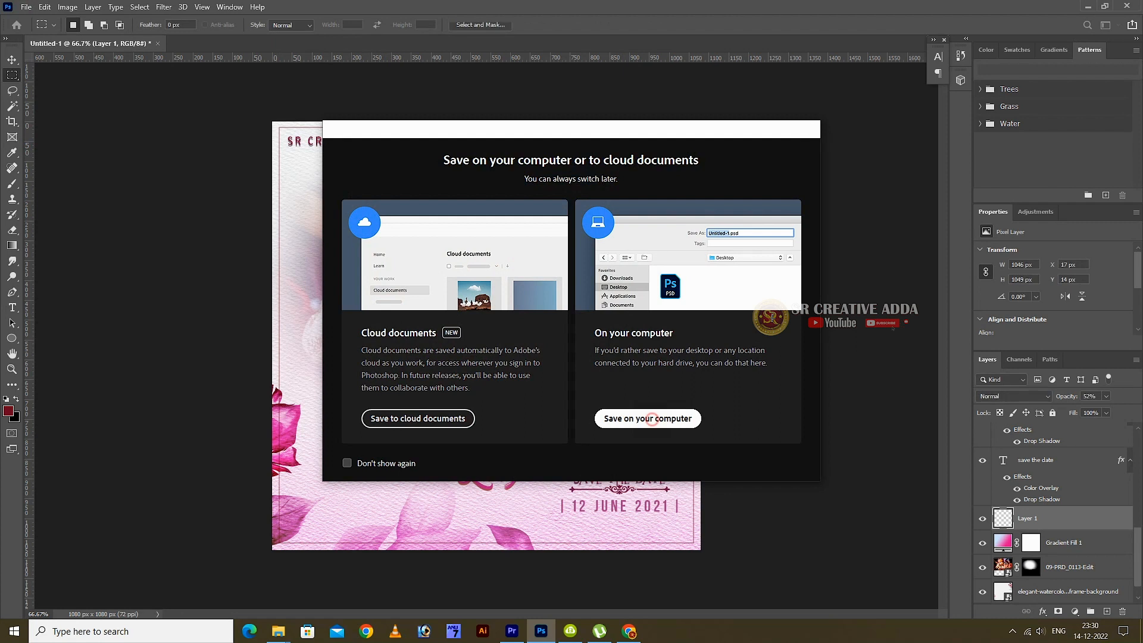
left_click(648, 416)
left_click(219, 335)
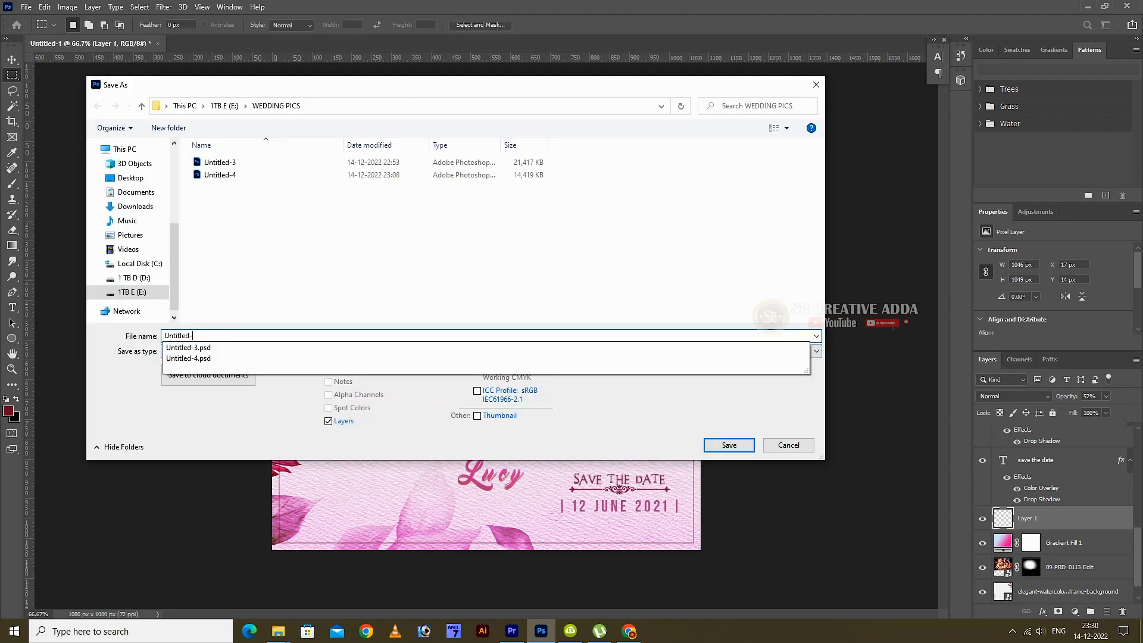
key("Return")
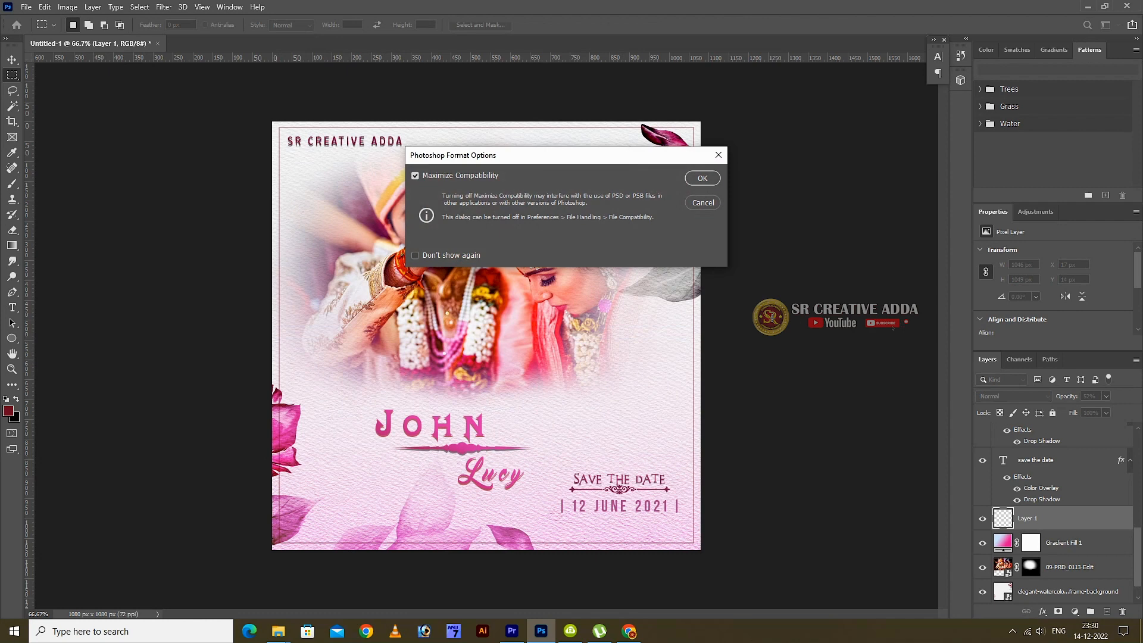